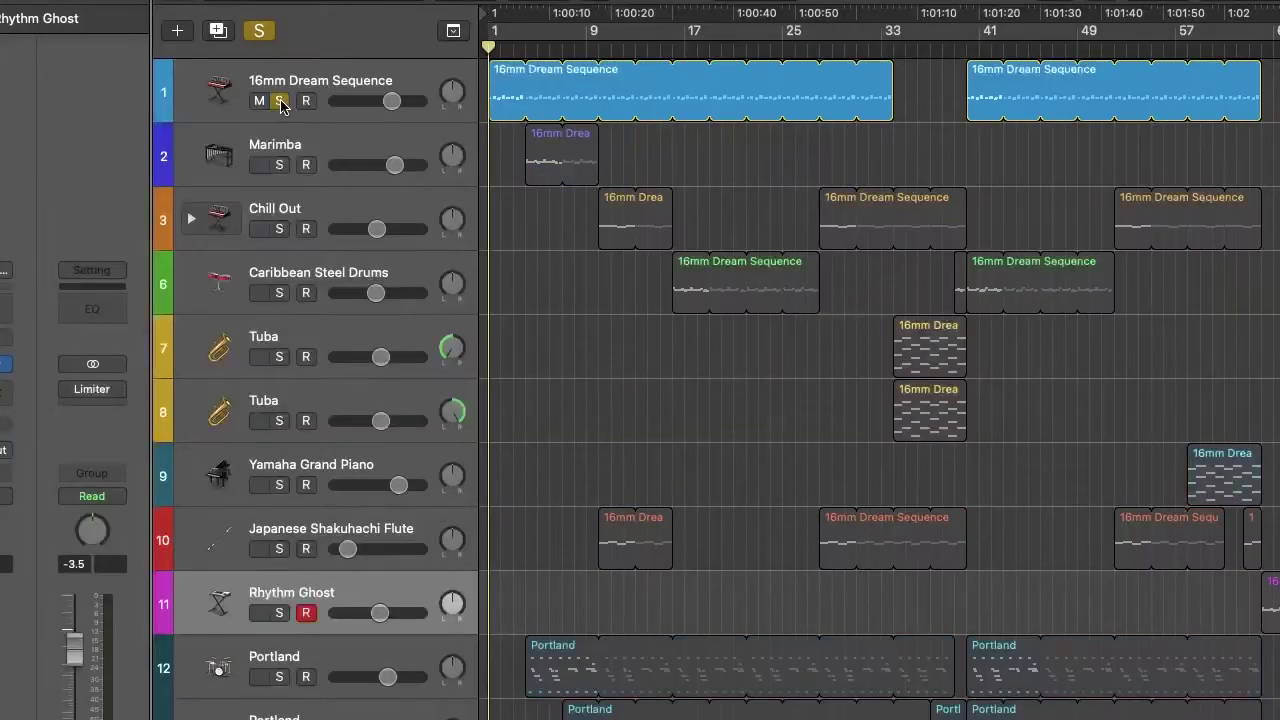
# - Solo the Chill Out track briefly, then switch its solo back off
pyautogui.click(279, 229)
pyautogui.click(279, 229)
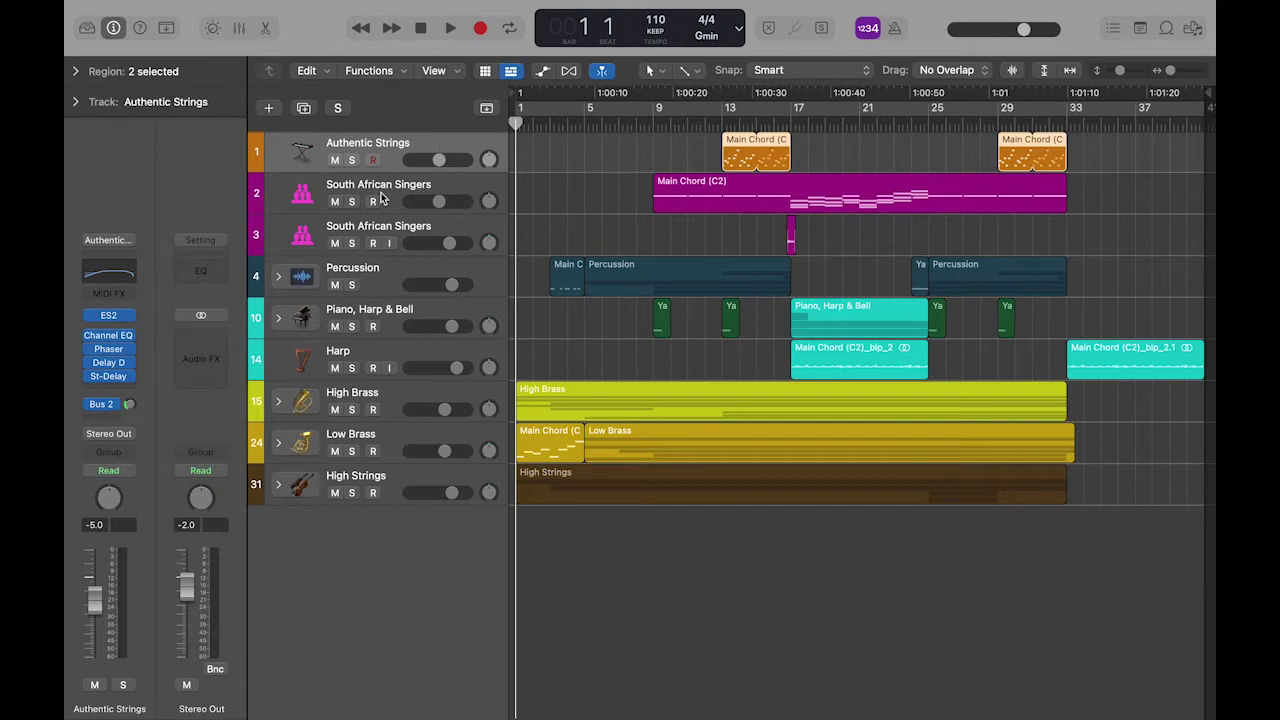
pyautogui.scroll(-1, 535, 295)
pyautogui.click(279, 284)
pyautogui.scroll(-1, 279, 289)
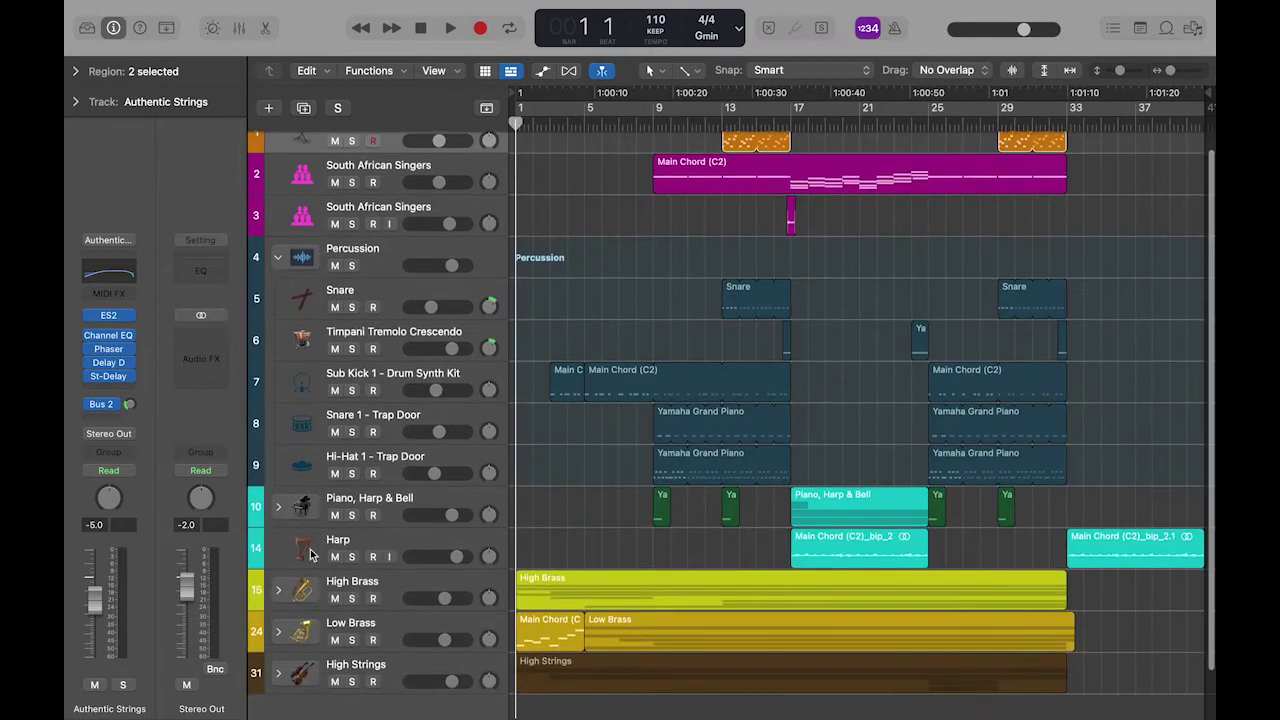
pyautogui.click(281, 505)
pyautogui.scroll(-3, 283, 513)
pyautogui.scroll(-2, 281, 513)
pyautogui.click(279, 531)
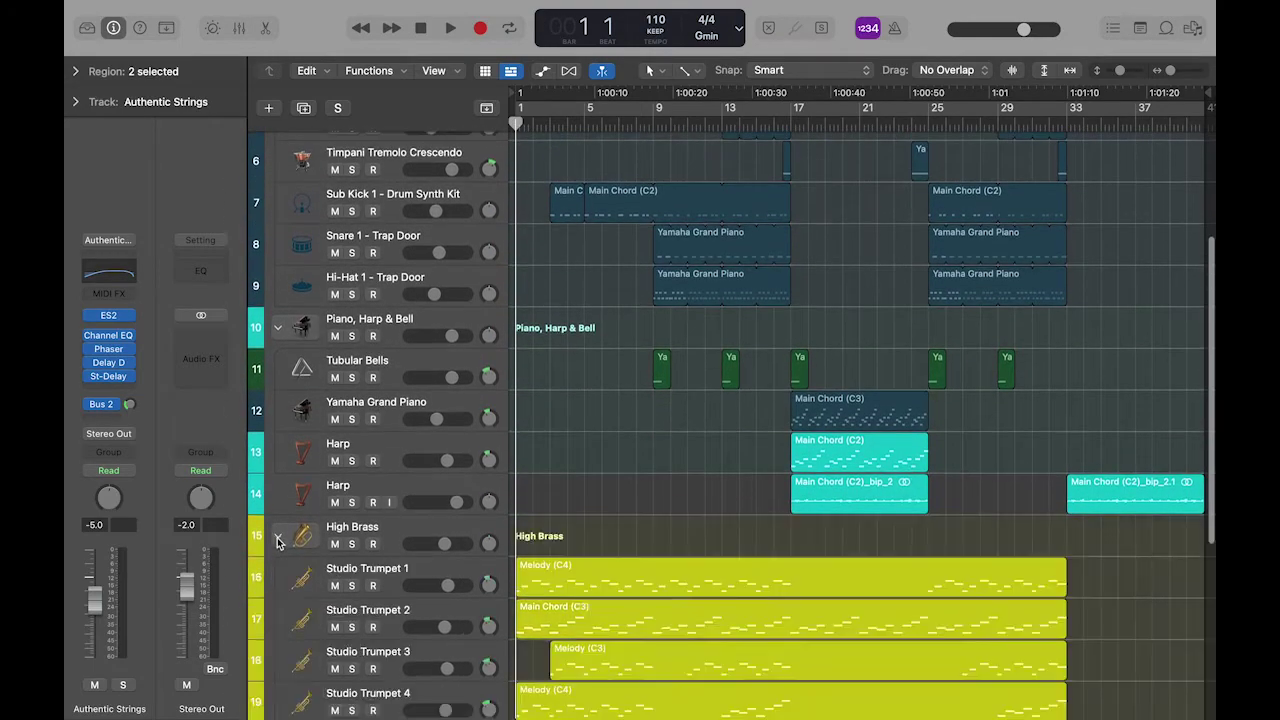
pyautogui.scroll(-8, 285, 545)
pyautogui.click(279, 577)
pyautogui.scroll(5, 285, 580)
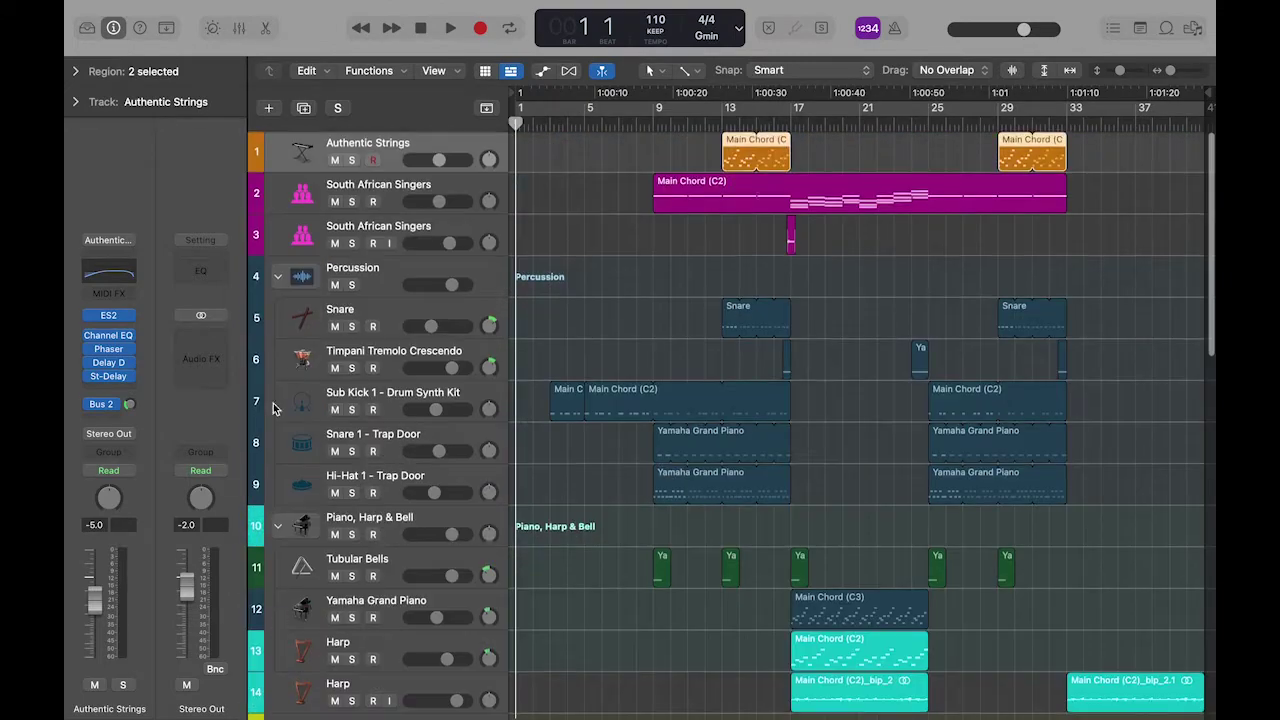
pyautogui.click(280, 280)
pyautogui.click(278, 318)
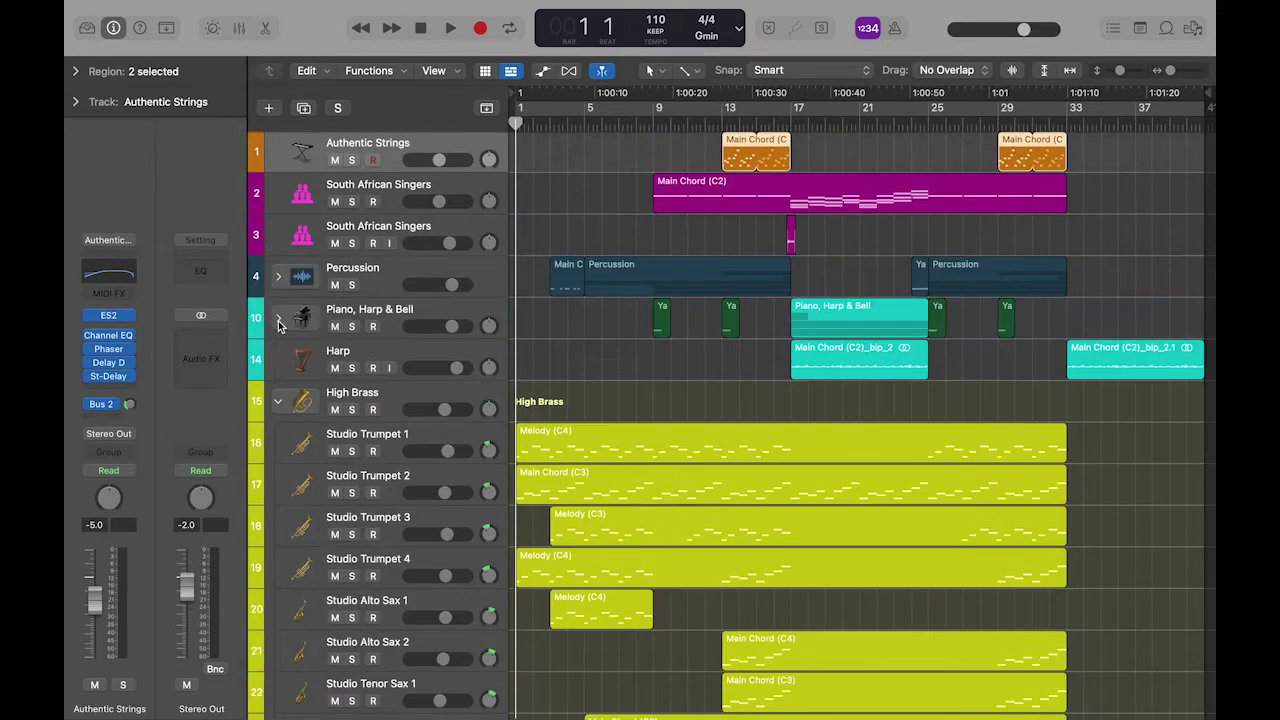
pyautogui.click(278, 401)
pyautogui.click(278, 442)
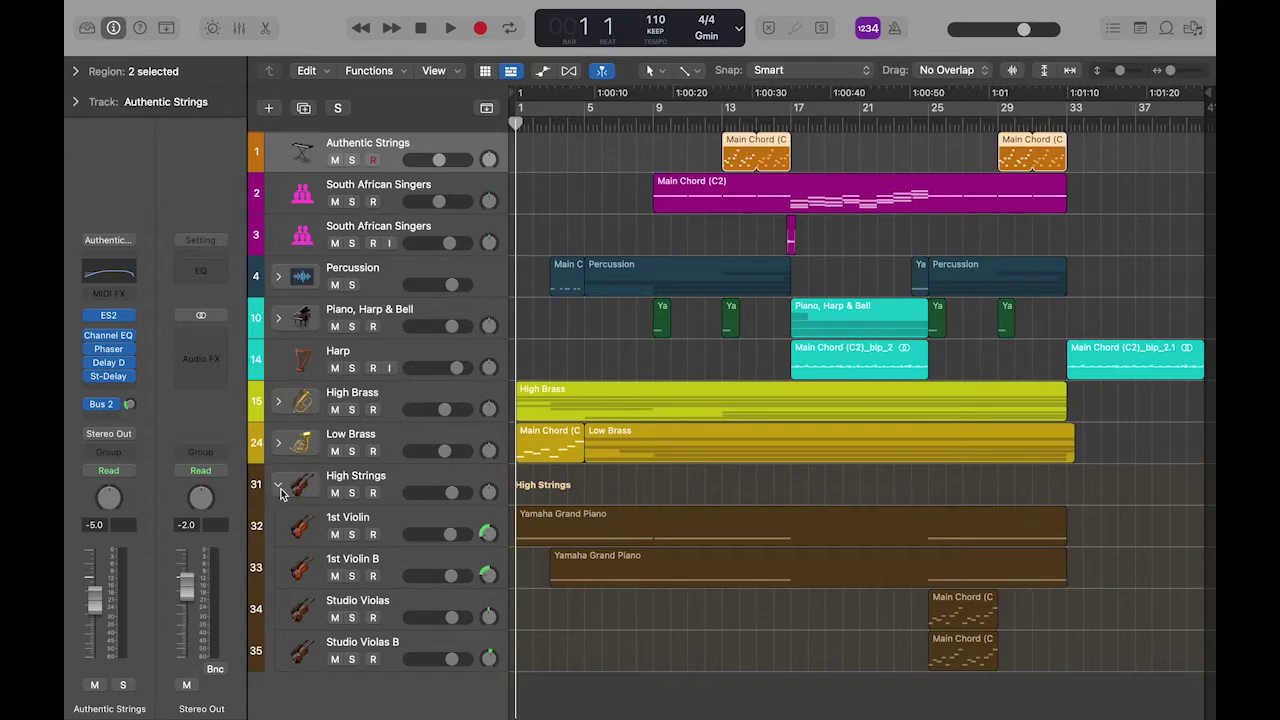
pyautogui.click(279, 486)
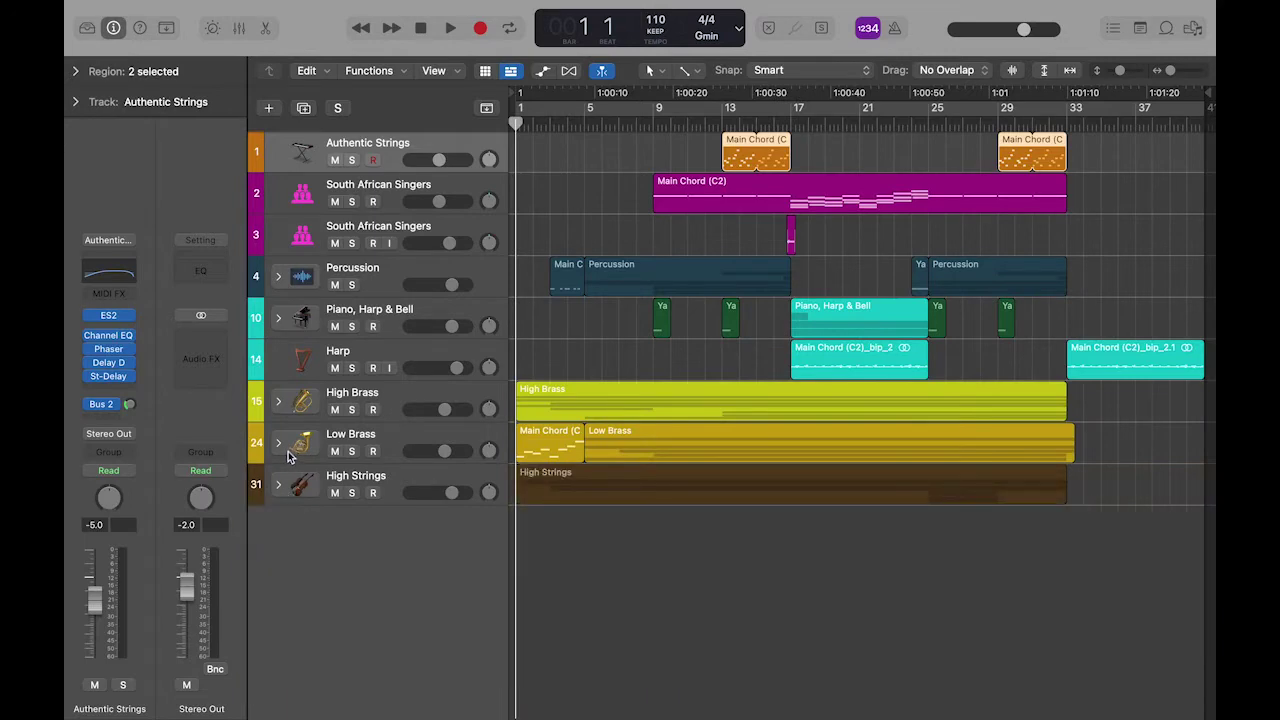
pyautogui.click(279, 445)
pyautogui.scroll(-3, 279, 445)
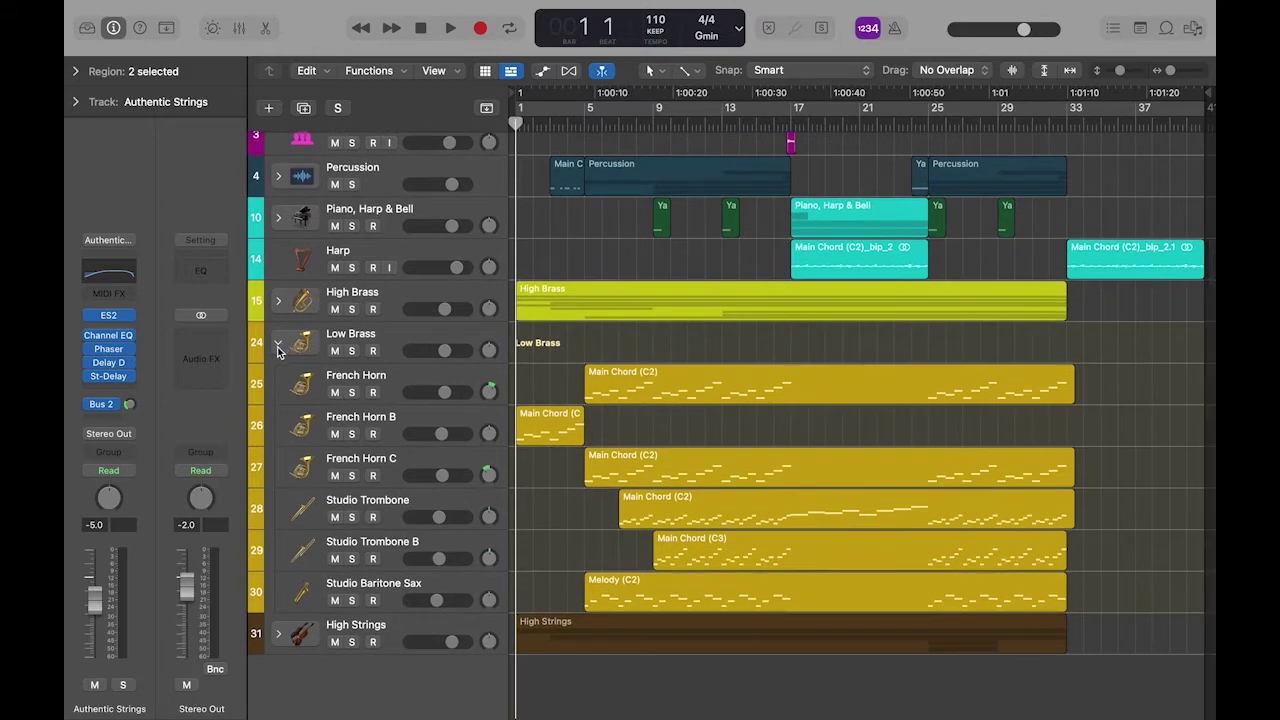
pyautogui.click(278, 352)
pyautogui.click(279, 401)
pyautogui.scroll(-6, 280, 404)
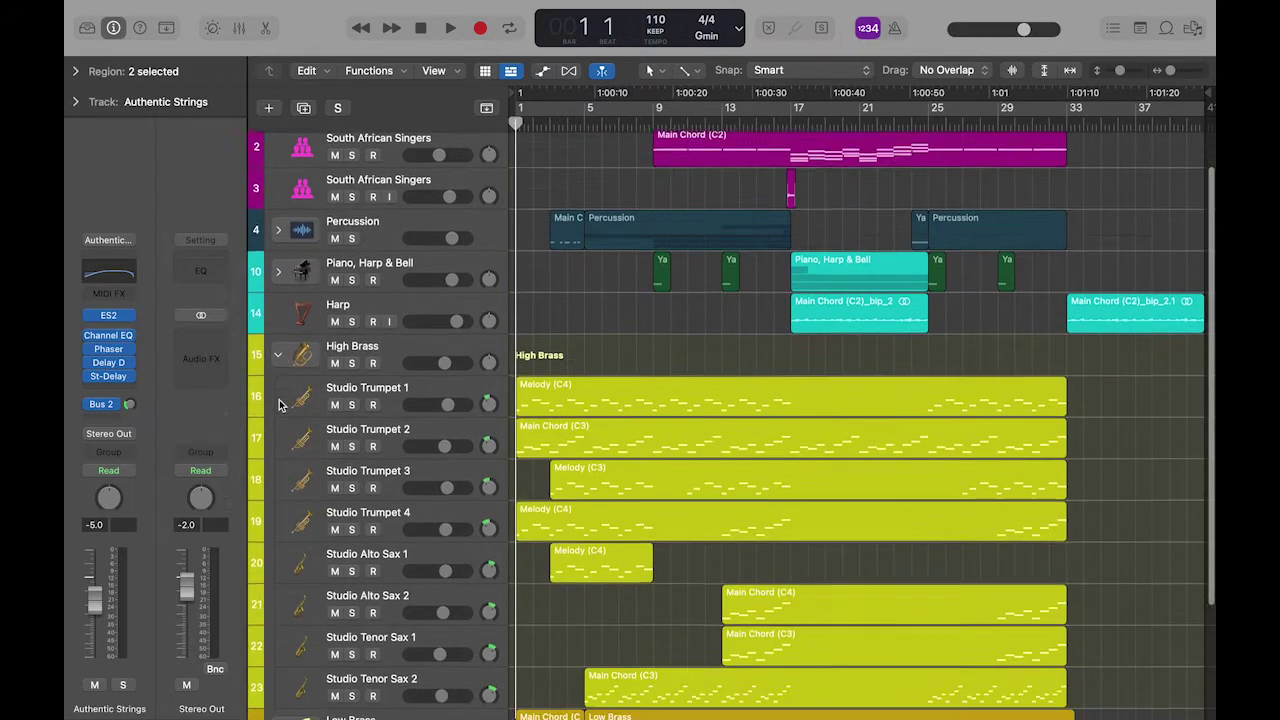
pyautogui.scroll(6, 279, 404)
pyautogui.click(279, 401)
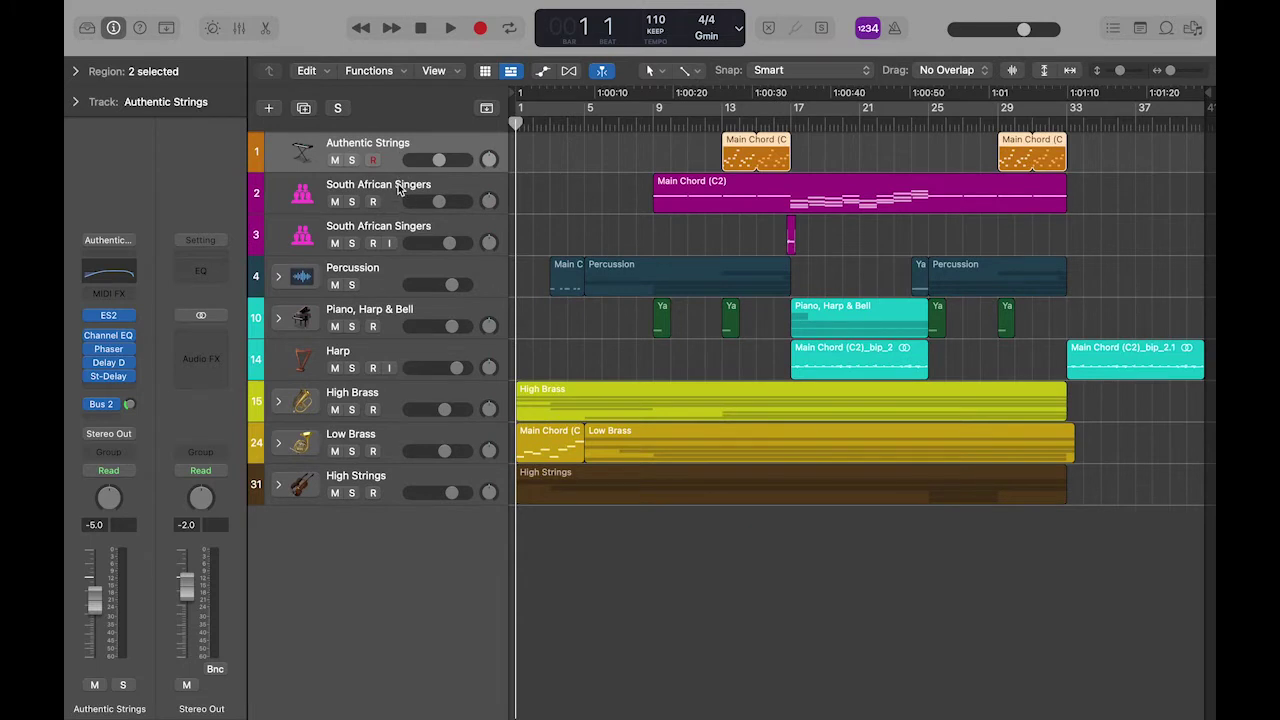
# - Select the South African Singers, Snare, Timpani Tremolo Crescendo and Sub Kick 1 tracks in turn
pyautogui.click(402, 220)
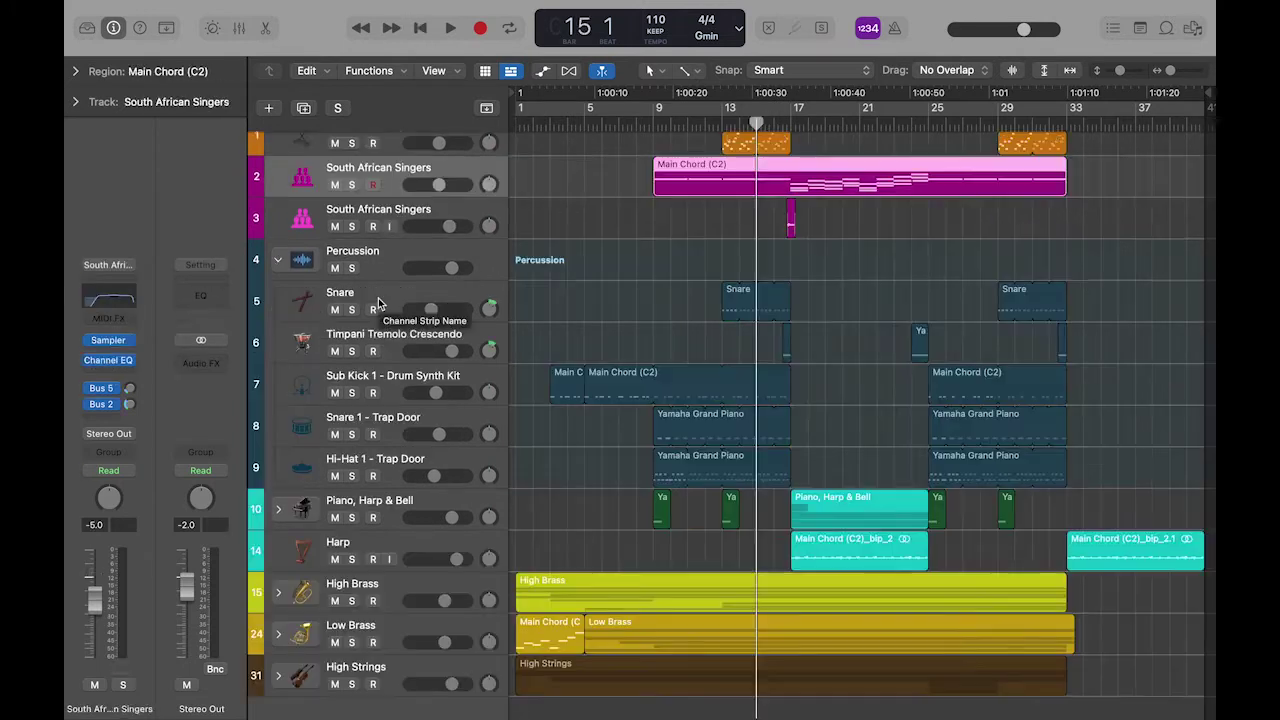
pyautogui.click(381, 293)
pyautogui.click(392, 343)
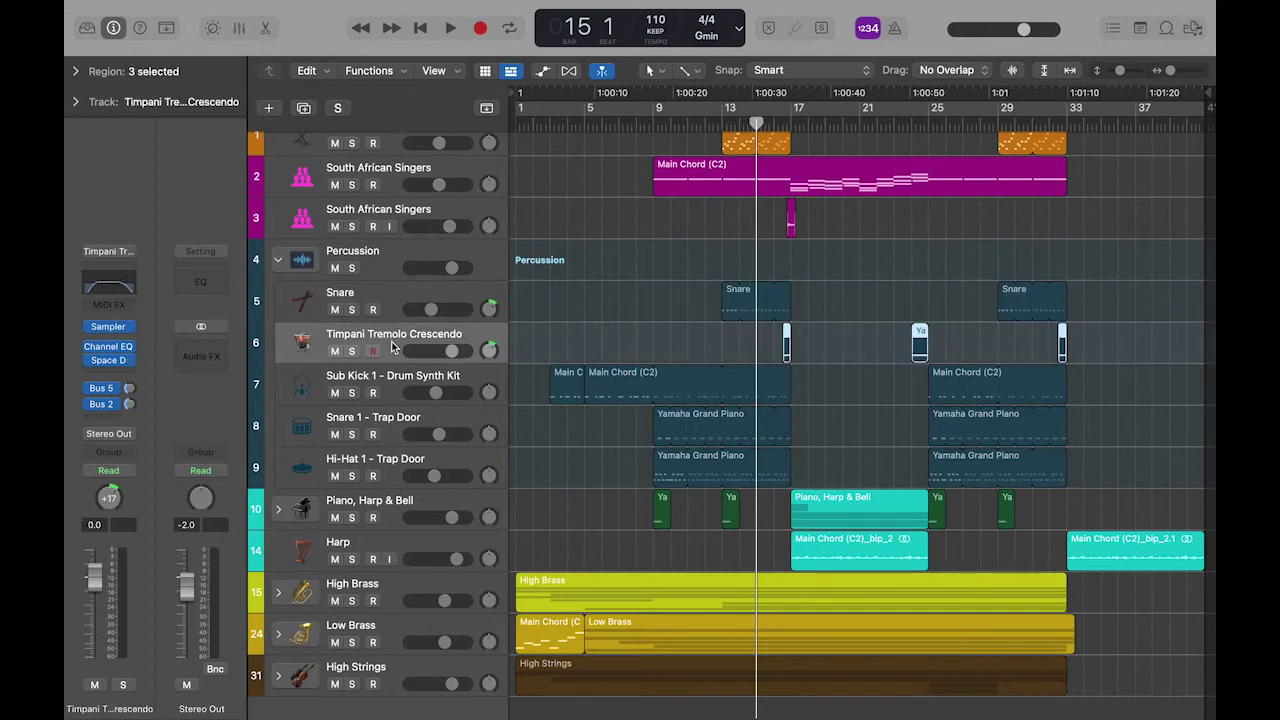
pyautogui.click(398, 385)
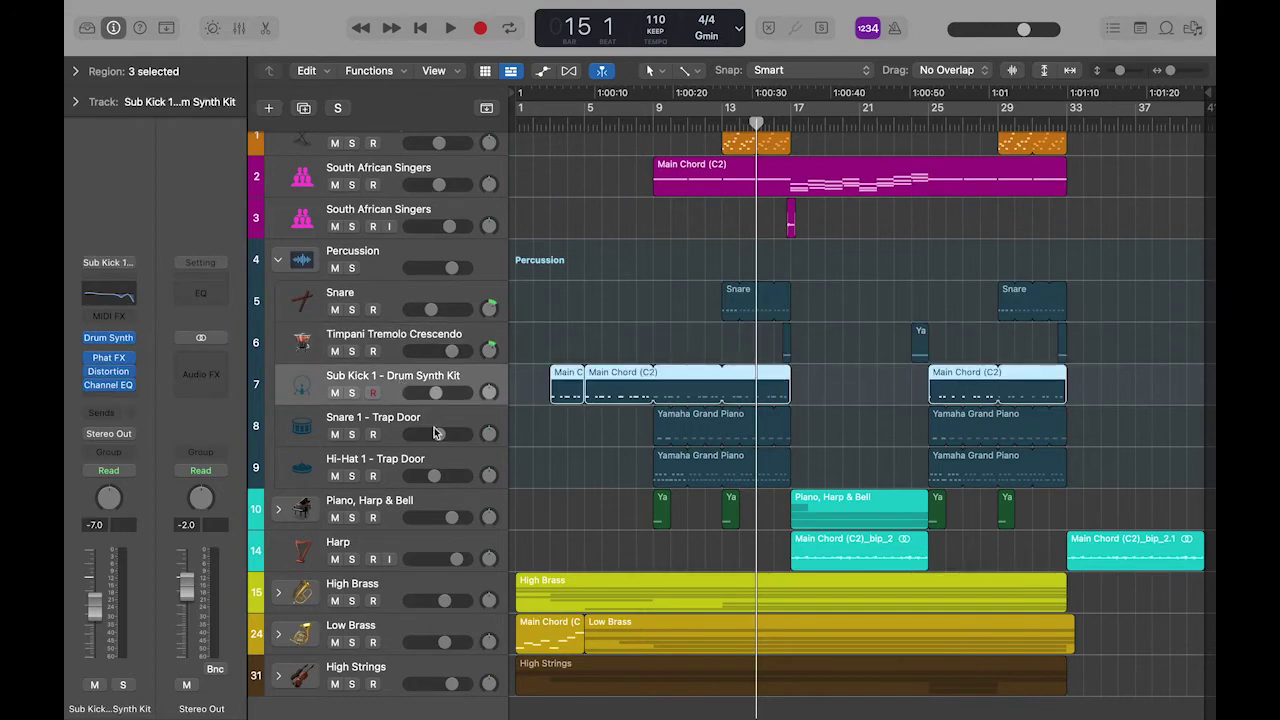
pyautogui.scroll(-1, 420, 426)
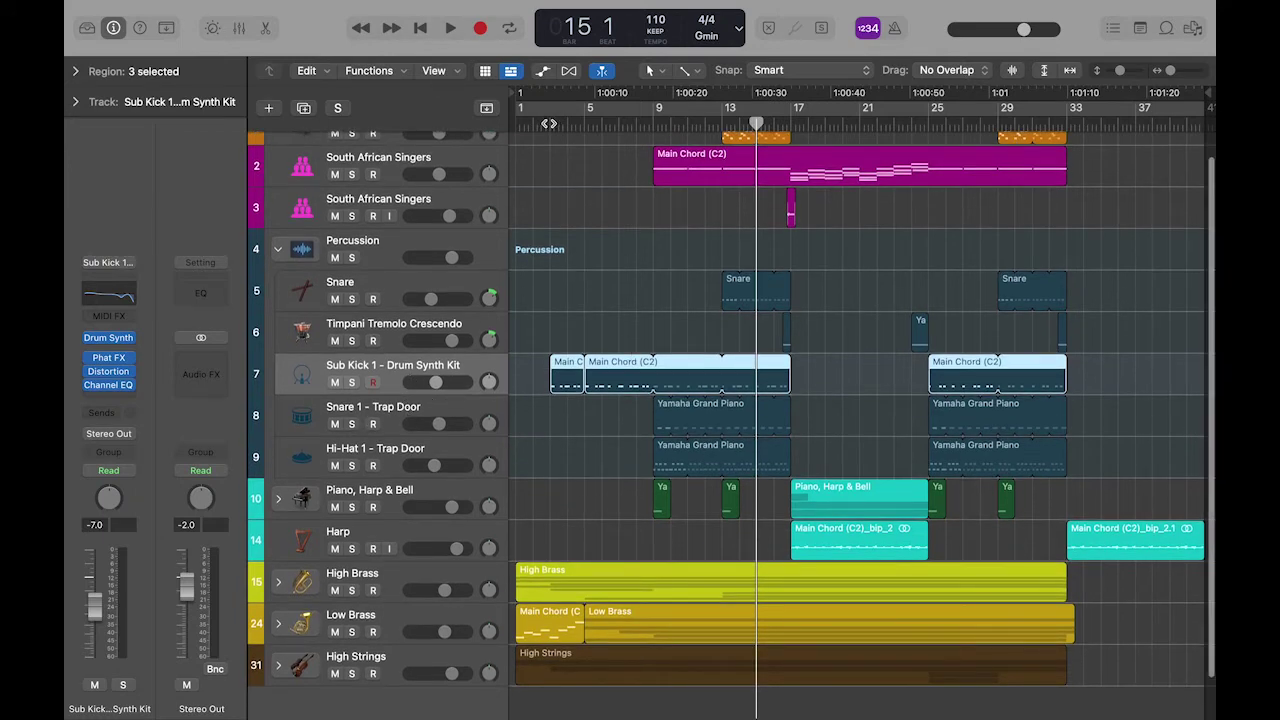
# - Solo Sub Kick 1 - Drum Synth Kit and play it from bar 3
pyautogui.click(551, 124)
pyautogui.hotkey('ctrl', 's')
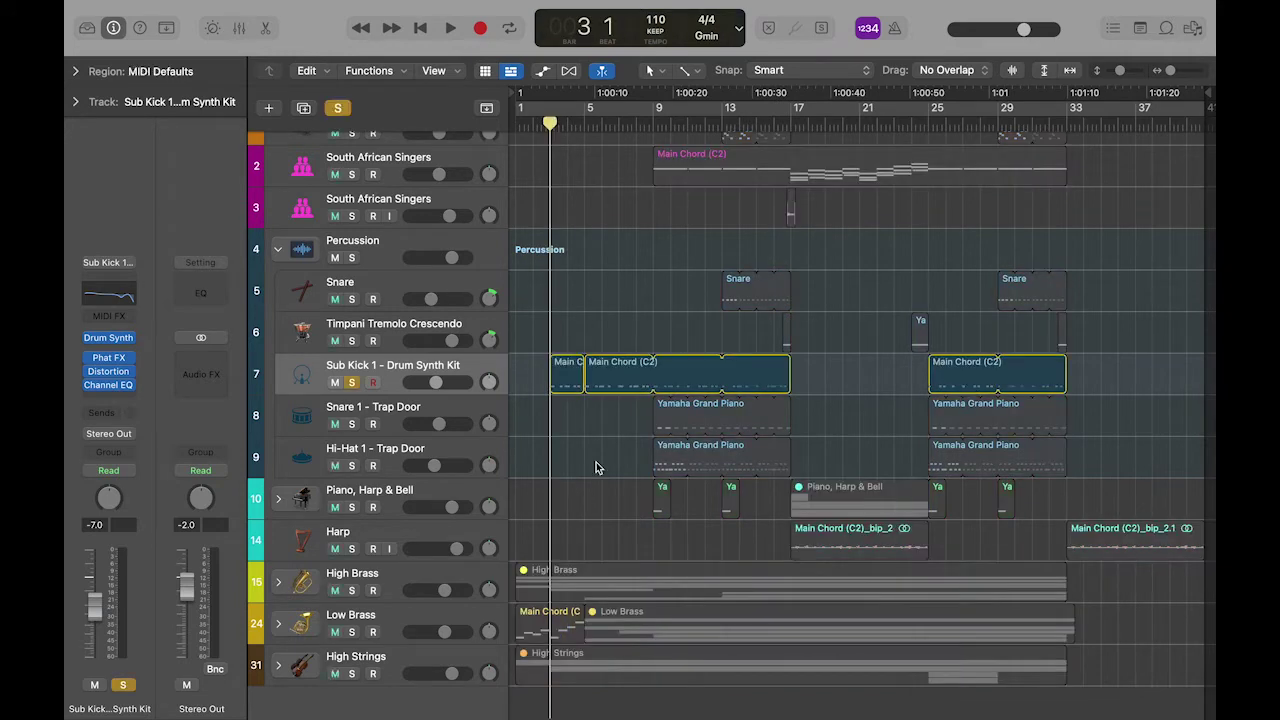
pyautogui.press('space')
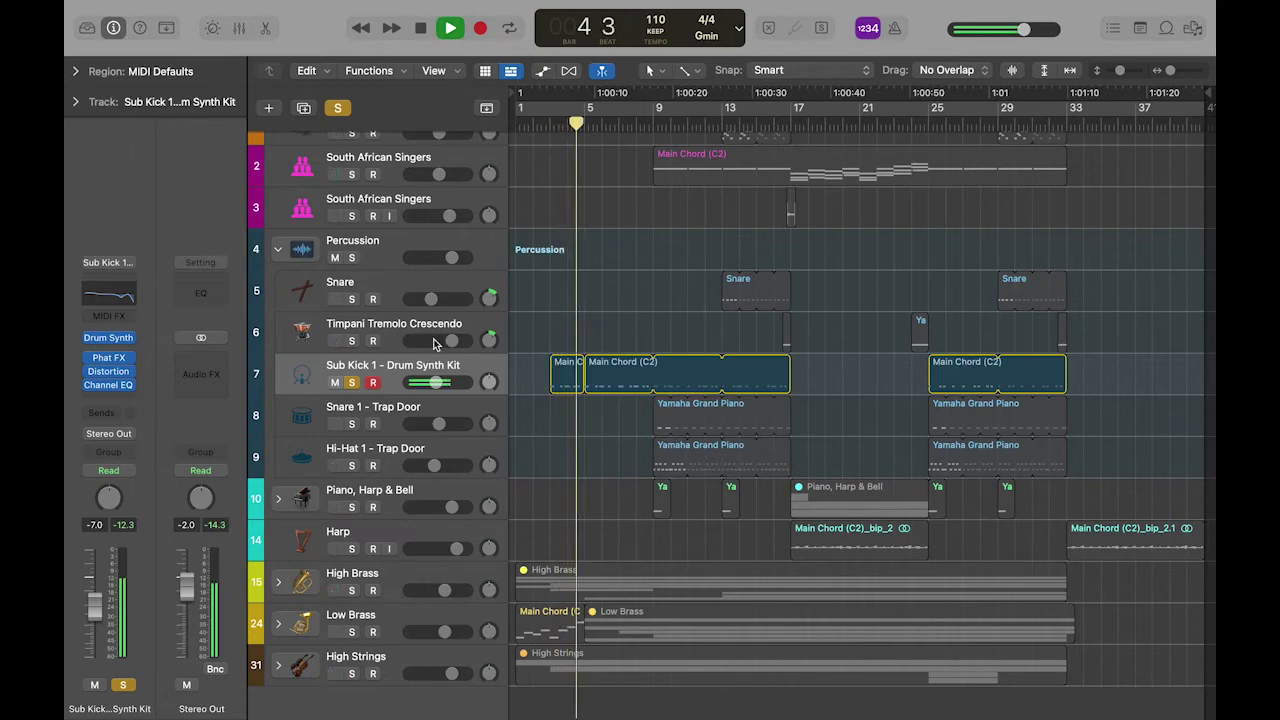
# - Stop playback and inspect the Distortion plug-in on Sub Kick 1
pyautogui.press('space')
pyautogui.press('v')
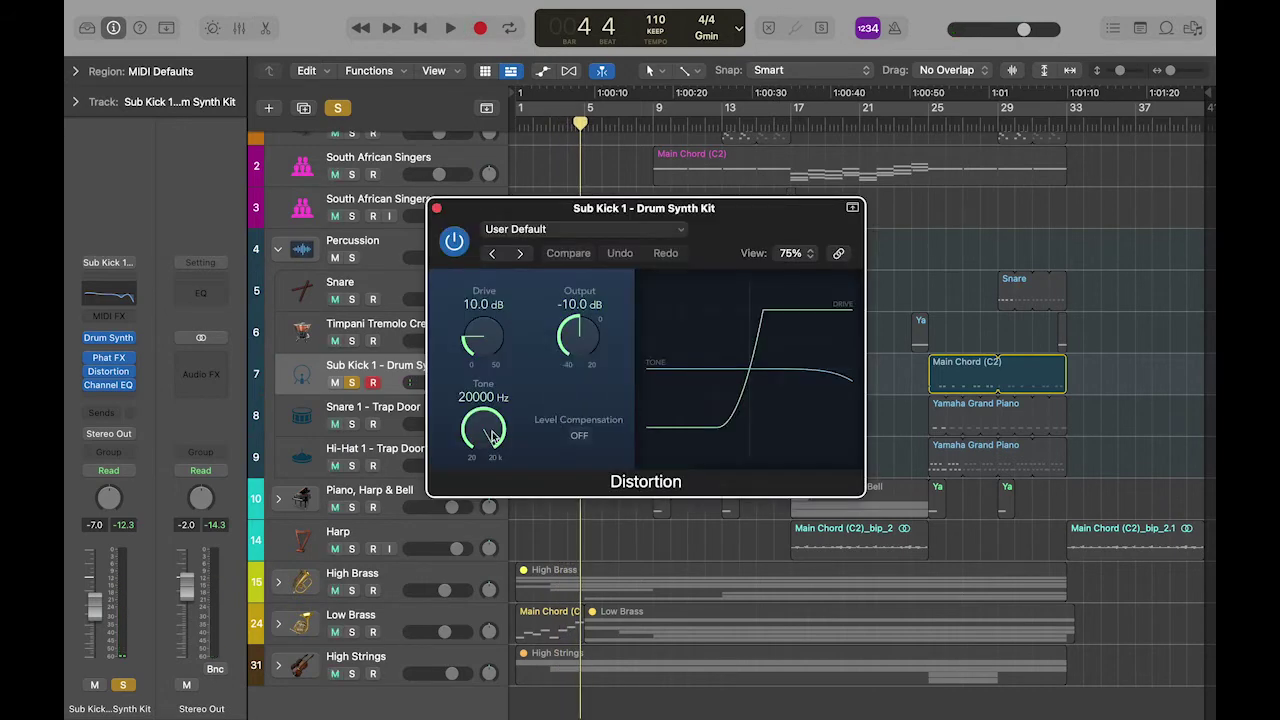
pyautogui.click(436, 208)
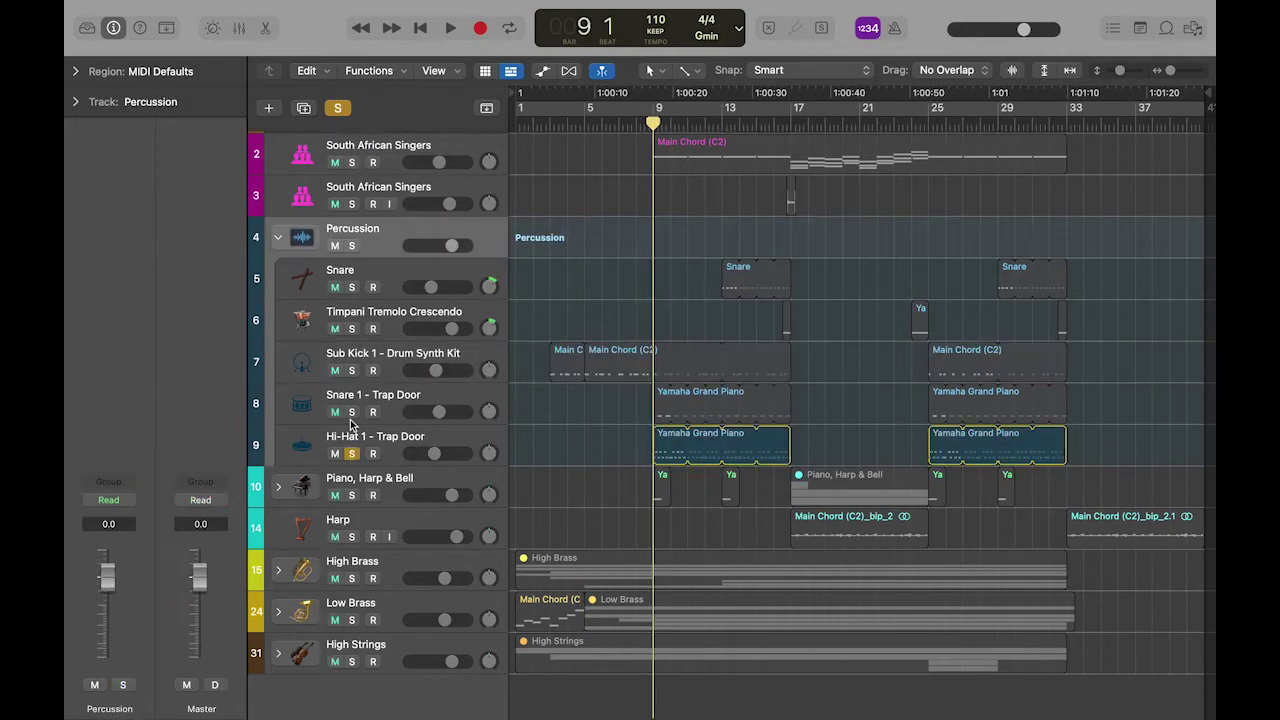
# - Solo Snare 1 - Trap Door, play from bar 9, and inspect its Bitcrusher plug-in
pyautogui.click(351, 412)
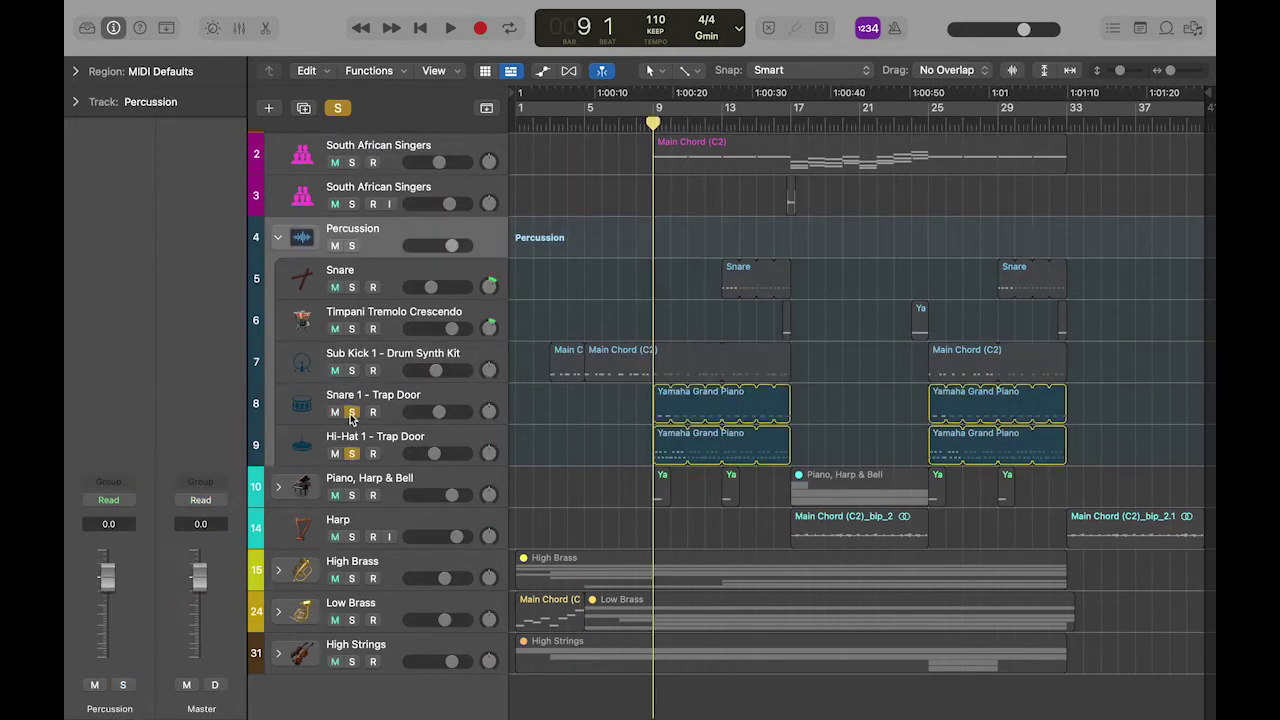
pyautogui.press('space')
pyautogui.click(409, 444)
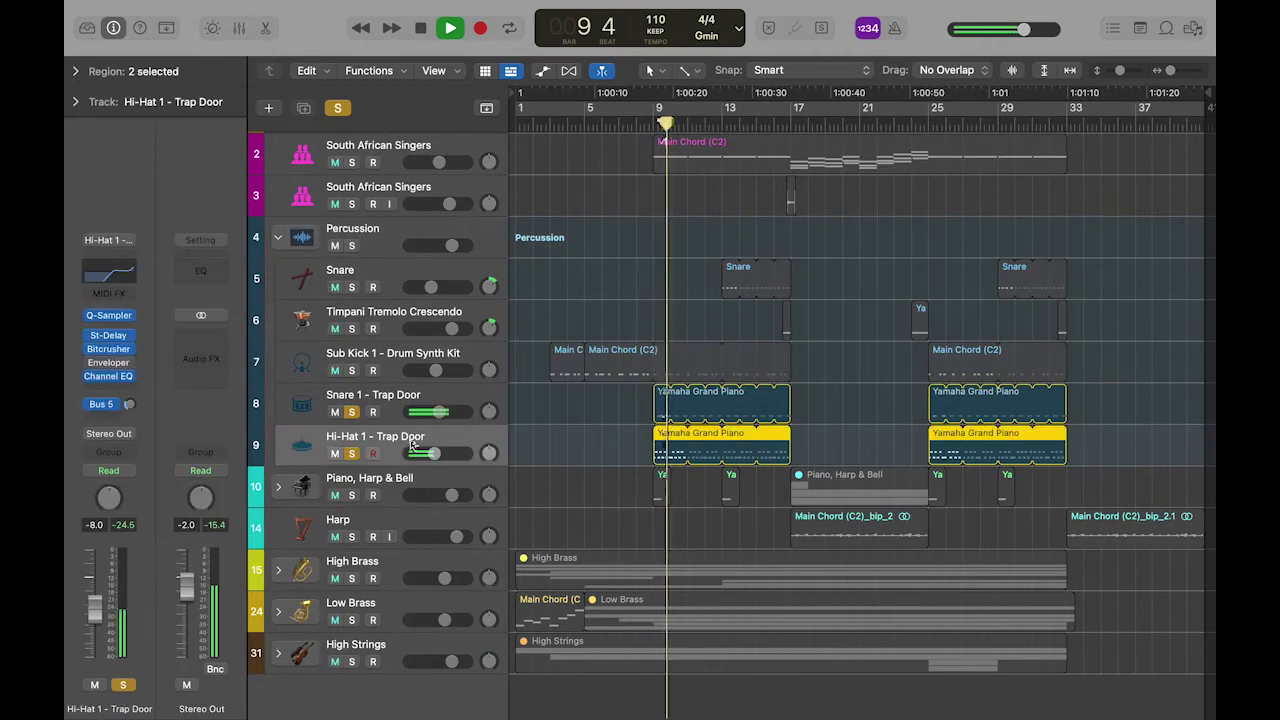
pyautogui.click(409, 400)
pyautogui.click(108, 333)
pyautogui.press('space')
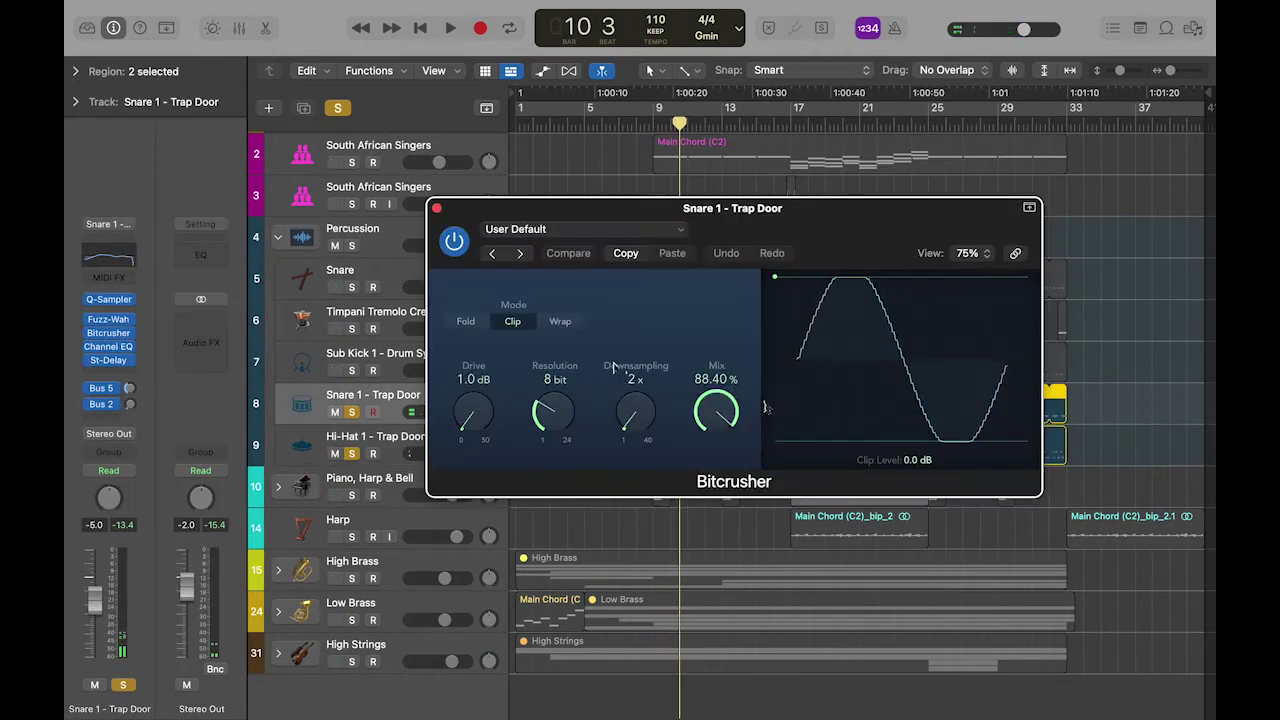
pyautogui.click(436, 208)
# - Clear all solos and return the playhead to the start of the song
pyautogui.click(338, 108)
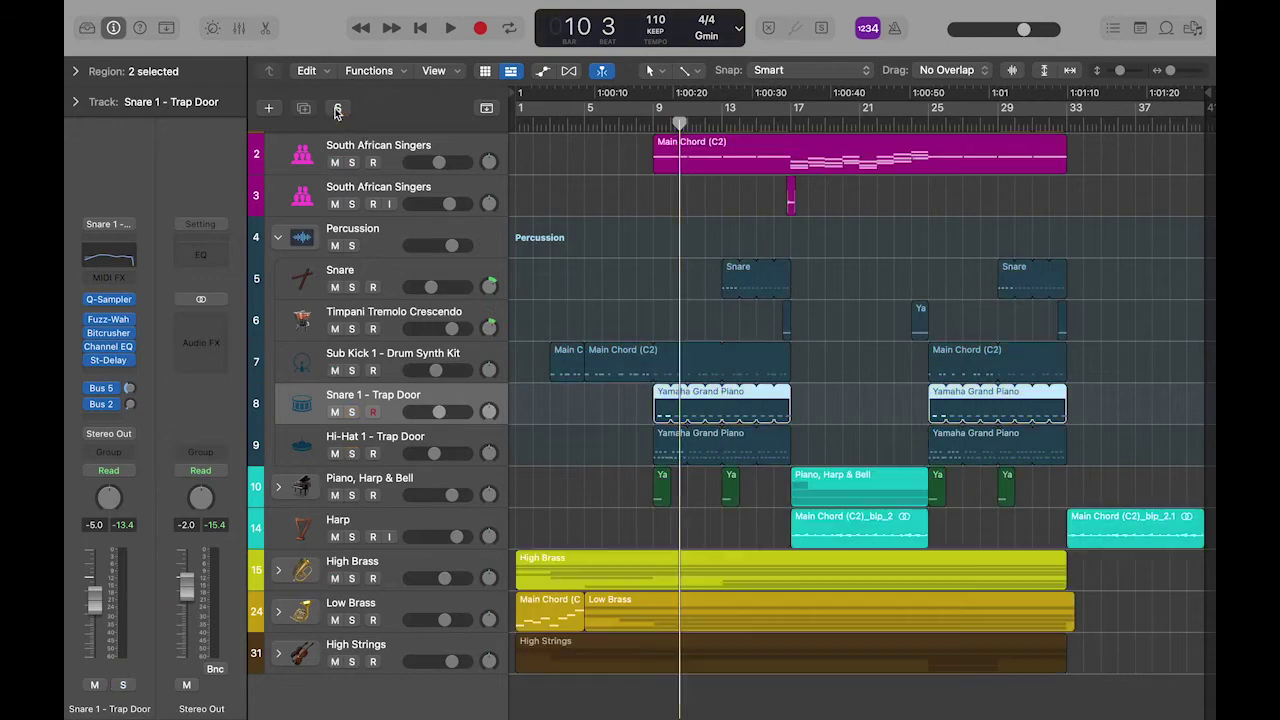
pyautogui.scroll(1, 556, 330)
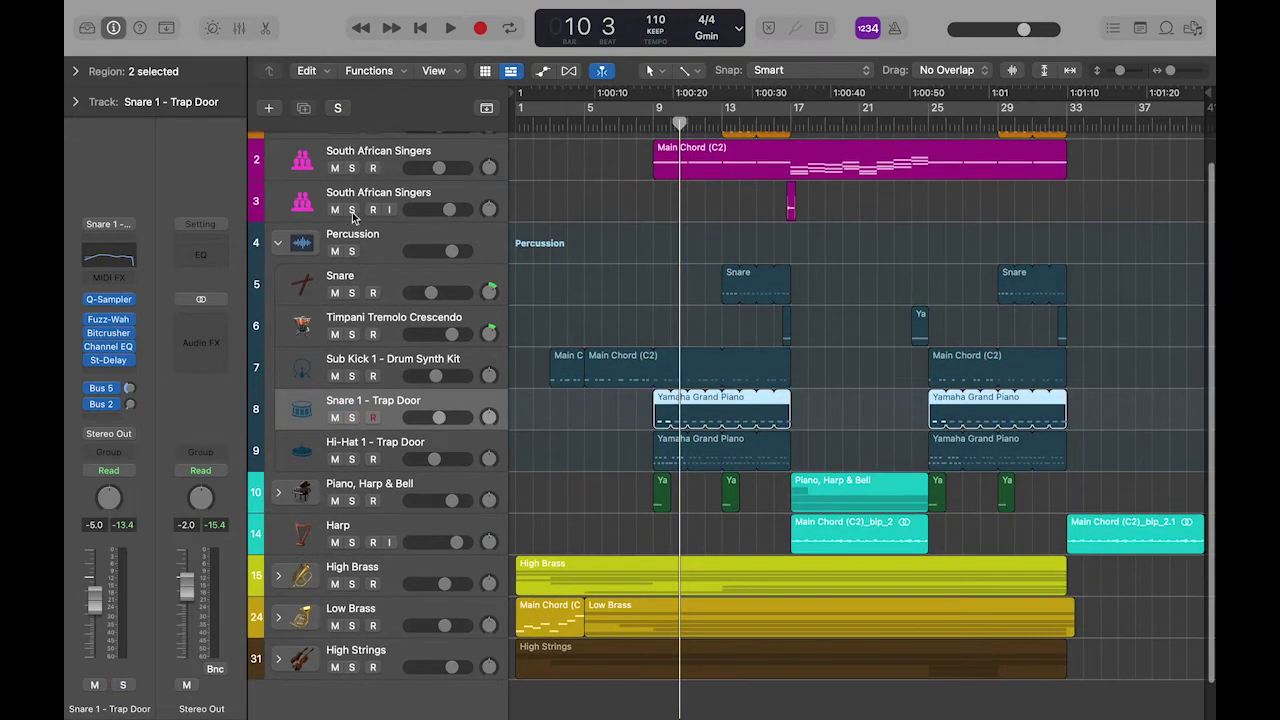
pyautogui.click(418, 30)
# - Collapse Percussion and expand the Piano, Harp & Bell stack to view its tracks
pyautogui.click(322, 244)
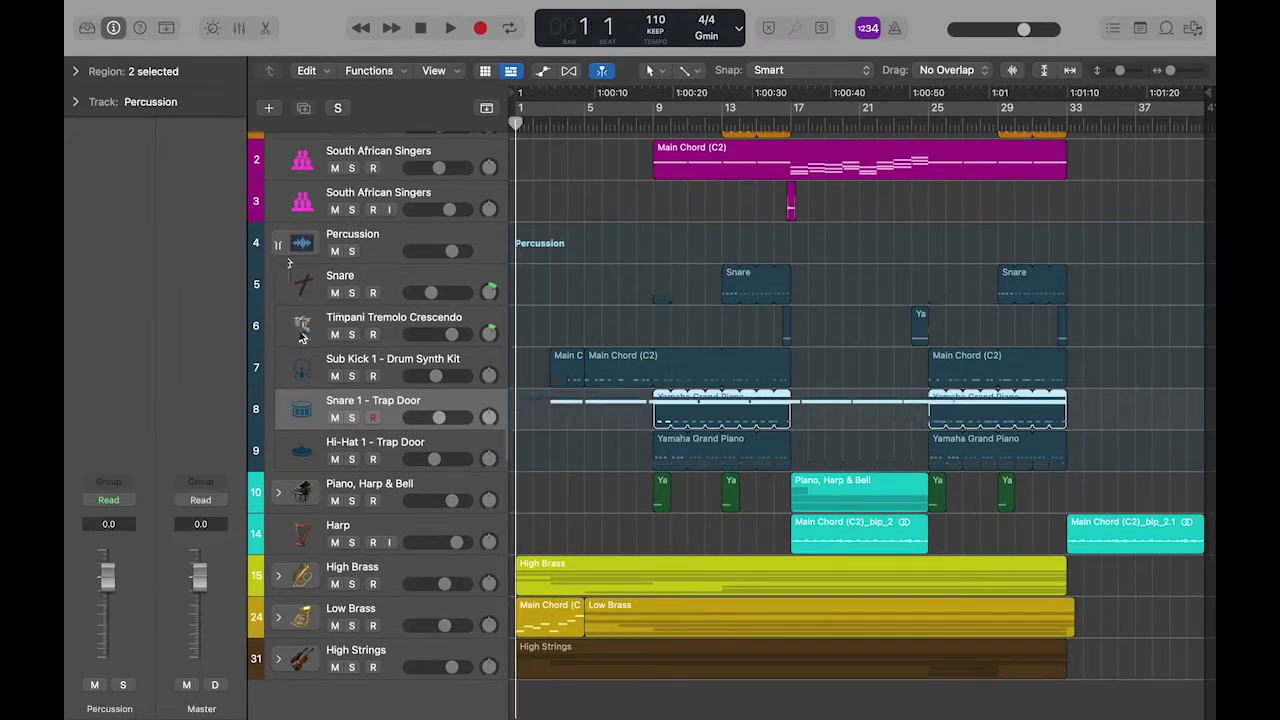
pyautogui.click(278, 243)
pyautogui.click(278, 320)
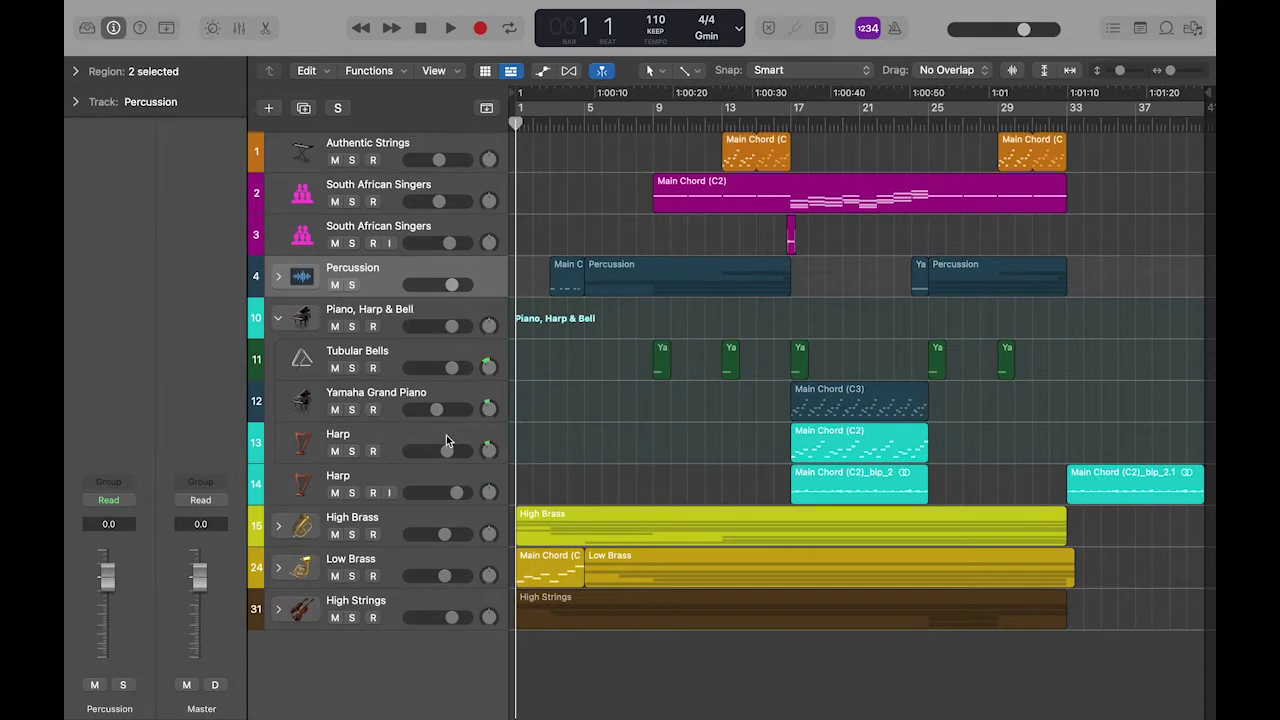
pyautogui.click(446, 435)
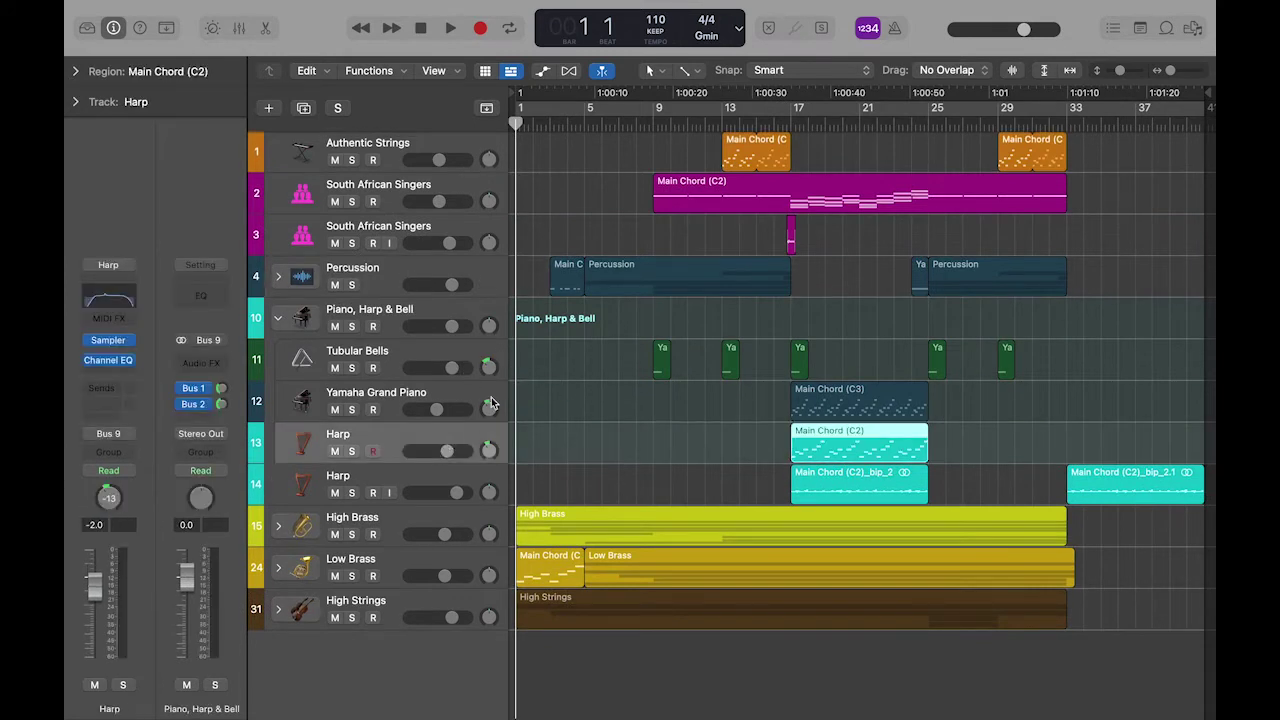
pyautogui.click(610, 415)
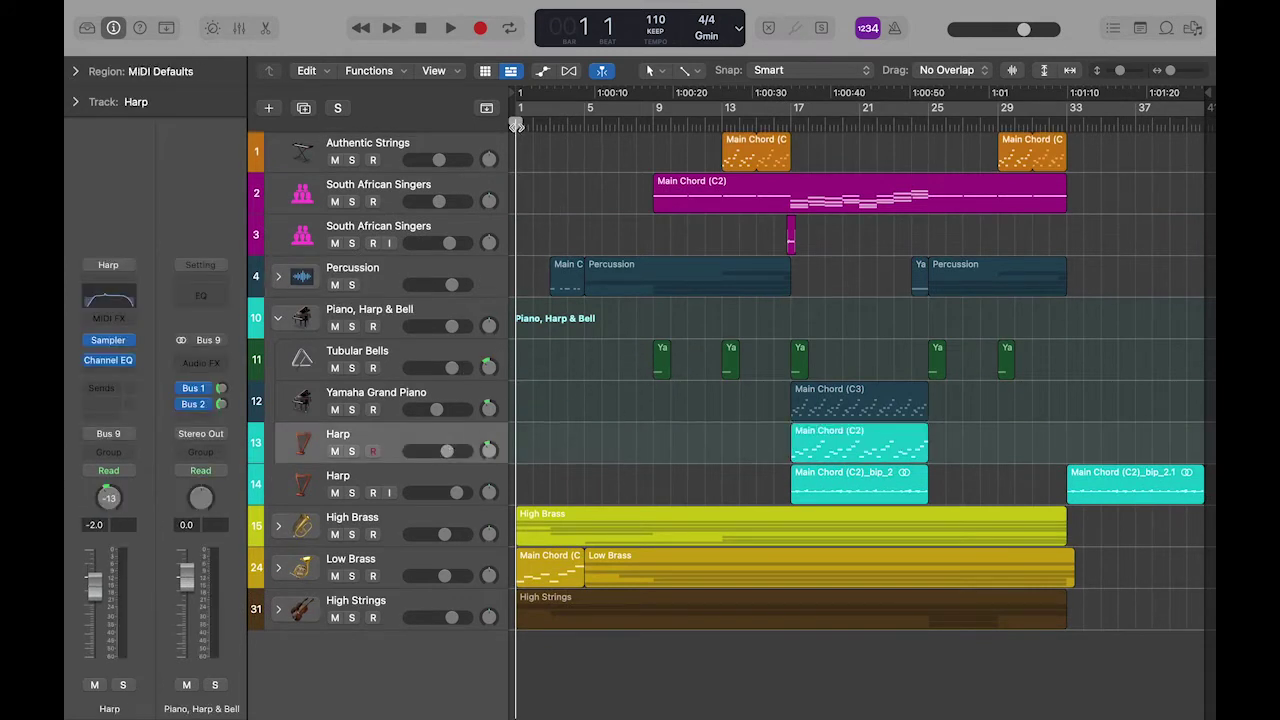
# - Audition Tubular Bells solo from bar 9, then solo Yamaha Grand Piano at bar 17
pyautogui.moveTo(518, 124); pyautogui.dragTo(655, 200)
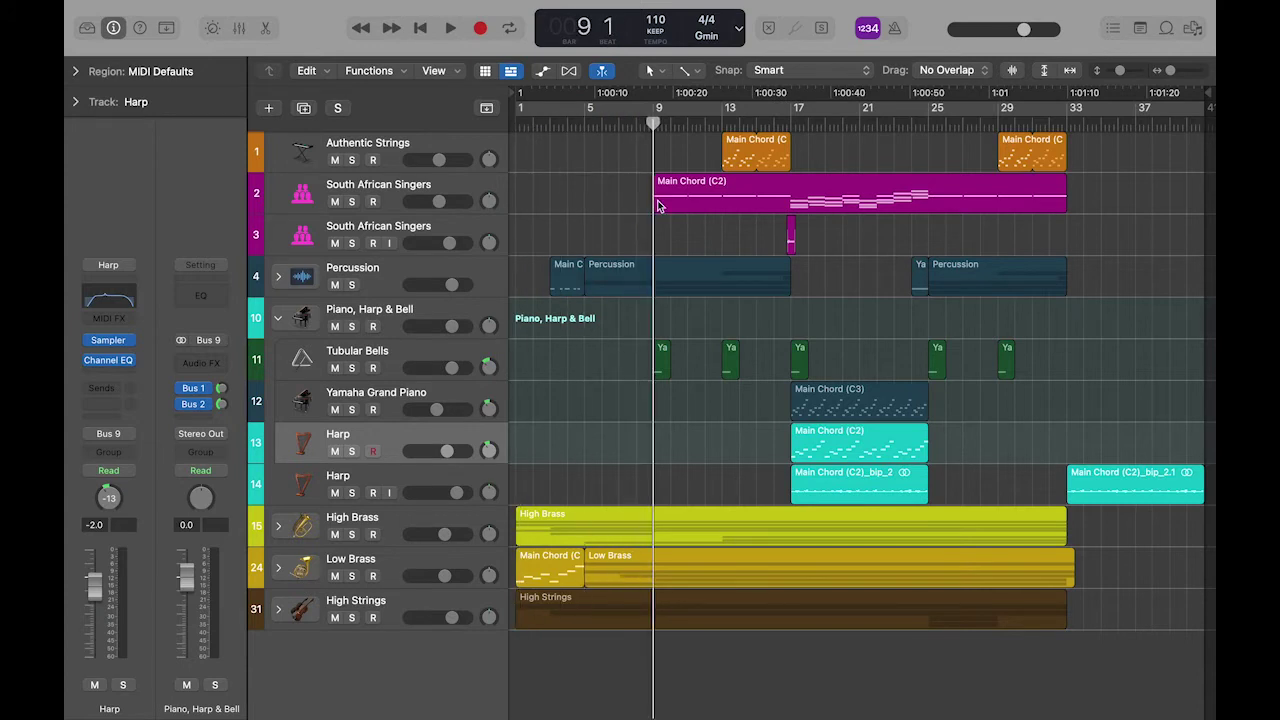
pyautogui.click(352, 369)
pyautogui.press('space')
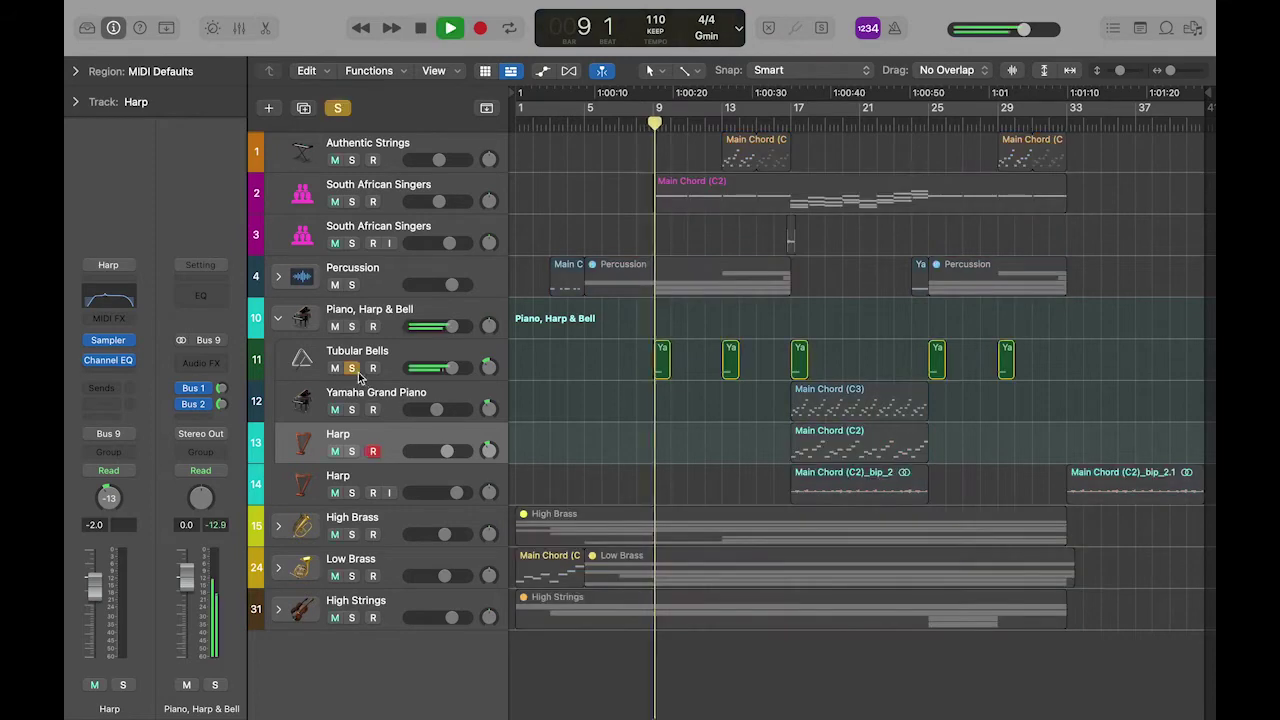
pyautogui.click(353, 369)
pyautogui.press('space')
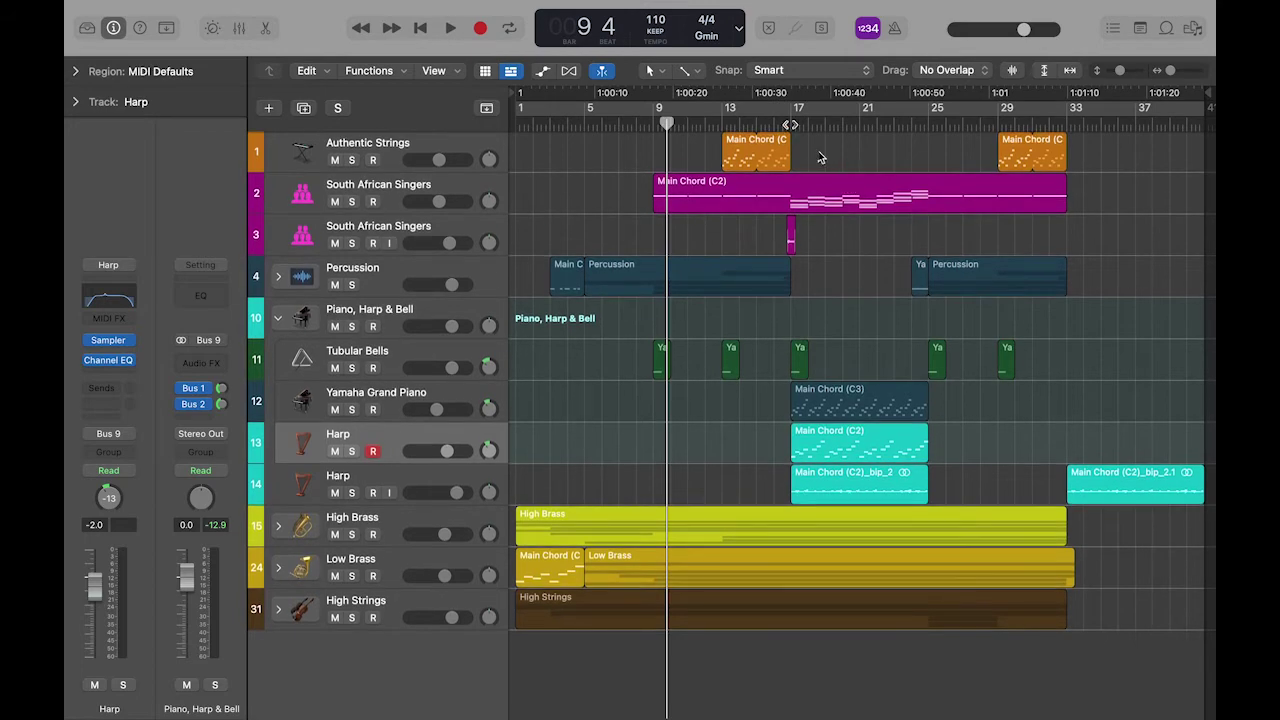
pyautogui.moveTo(789, 123)
pyautogui.mouseDown()
pyautogui.moveTo(804, 123)
pyautogui.moveTo(790, 123)
pyautogui.mouseUp()
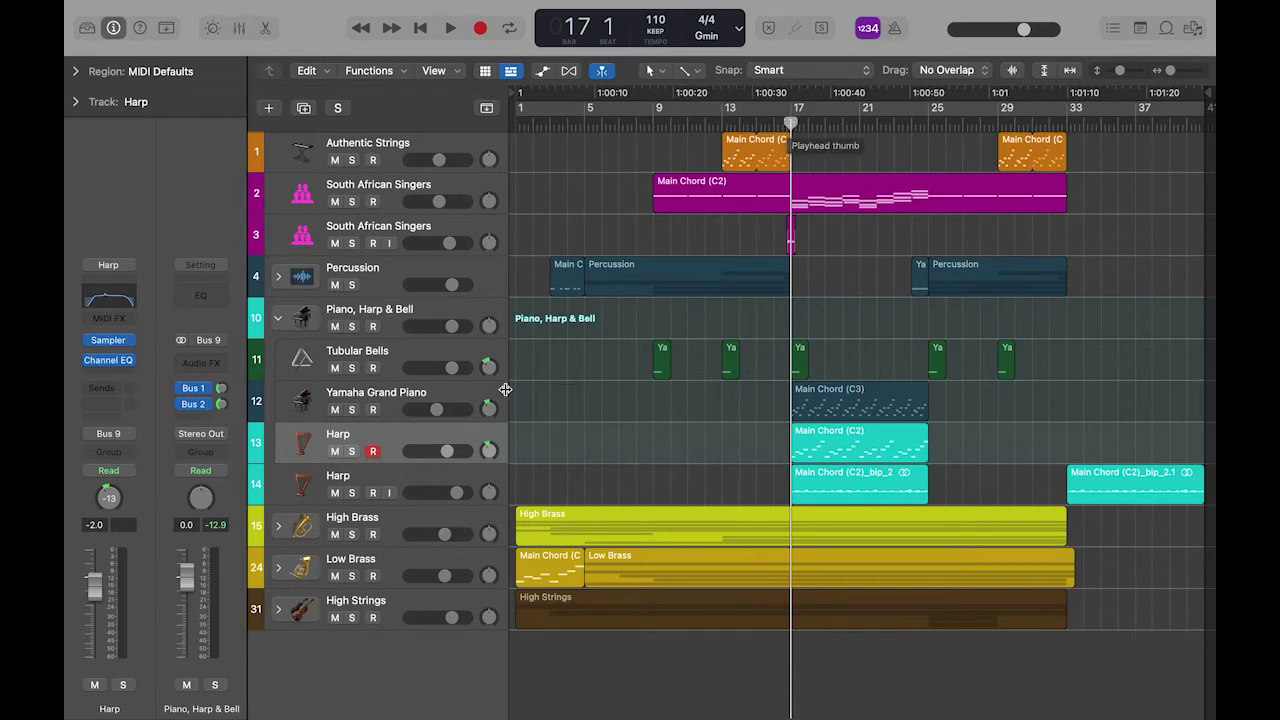
pyautogui.click(352, 410)
# - Play the soloed piano from bar 17, then move the solo from Yamaha Grand Piano to Harp
pyautogui.press('space')
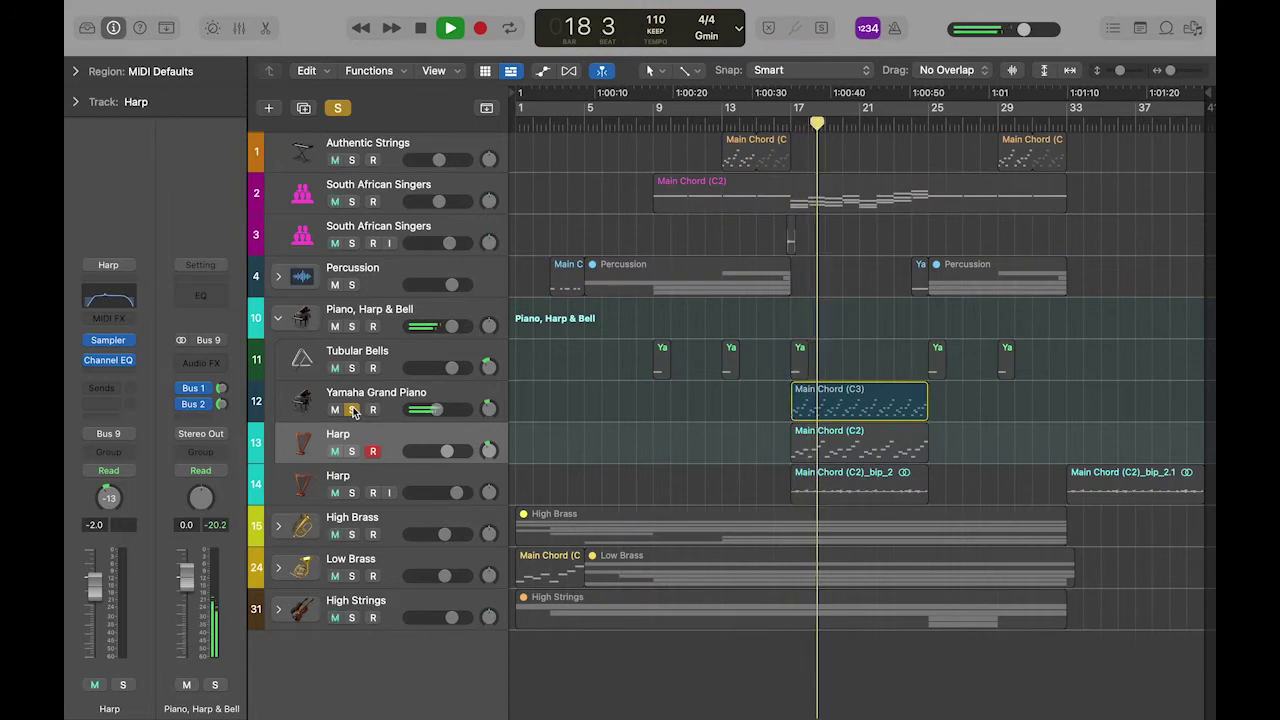
pyautogui.press('space')
pyautogui.click(352, 410)
pyautogui.click(351, 451)
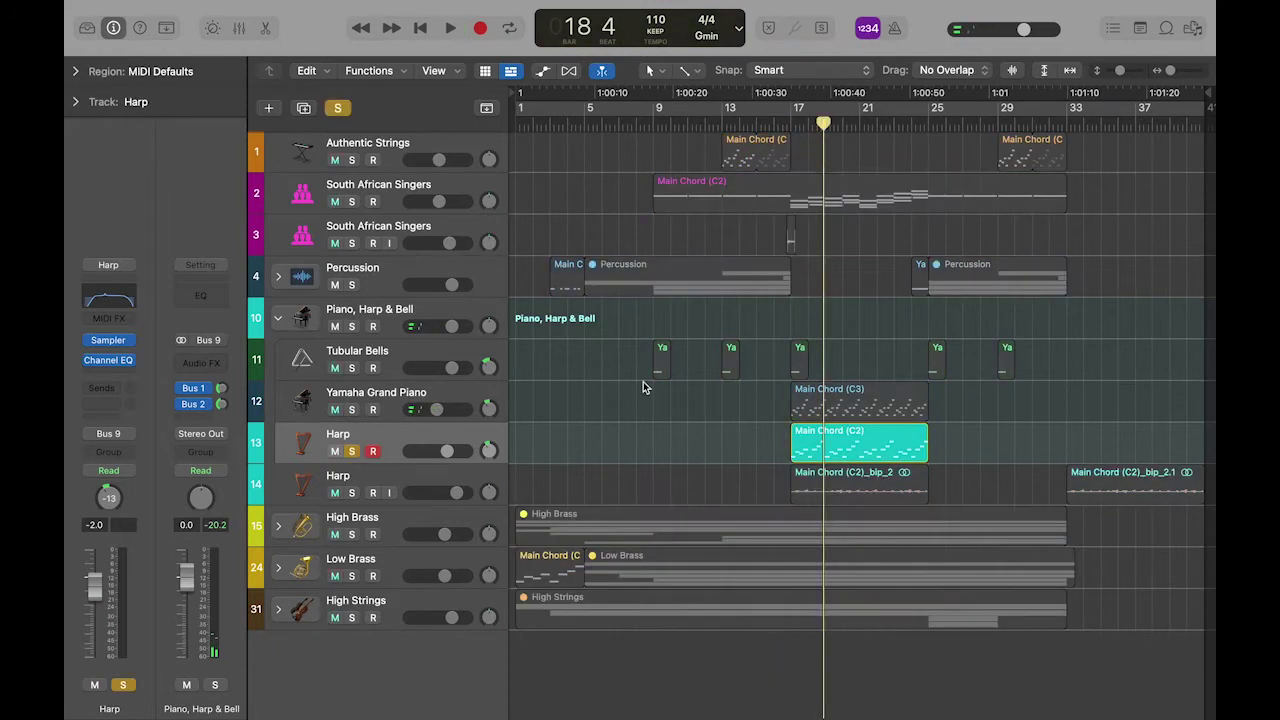
# - Play the Harp from bar 17 twice, returning the playhead to bar 17 between runs
pyautogui.moveTo(826, 124); pyautogui.dragTo(790, 123)
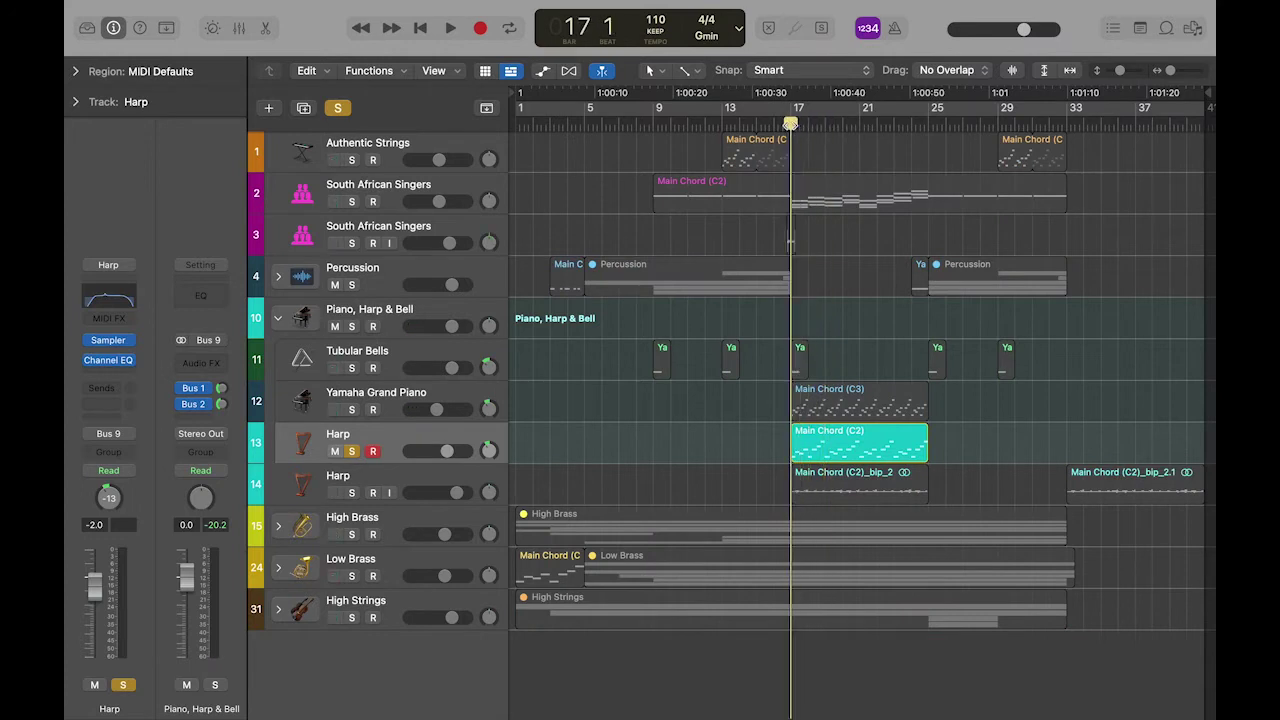
pyautogui.press('space')
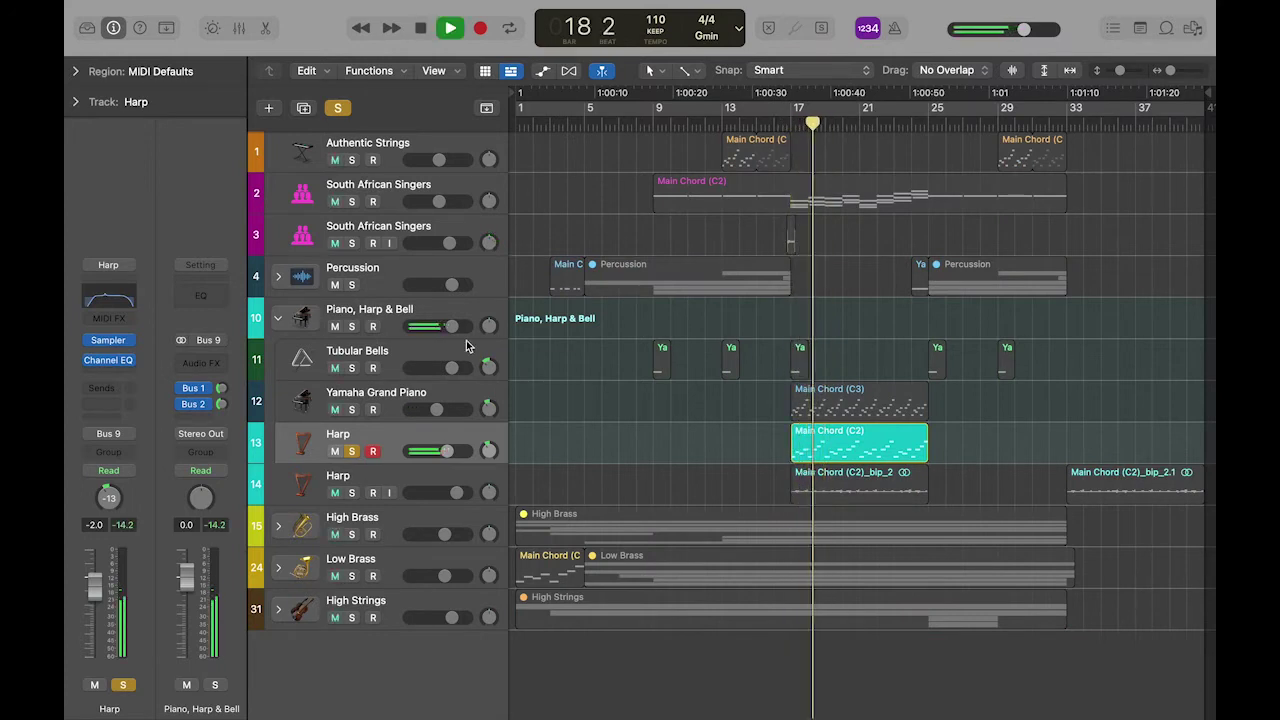
pyautogui.press('space')
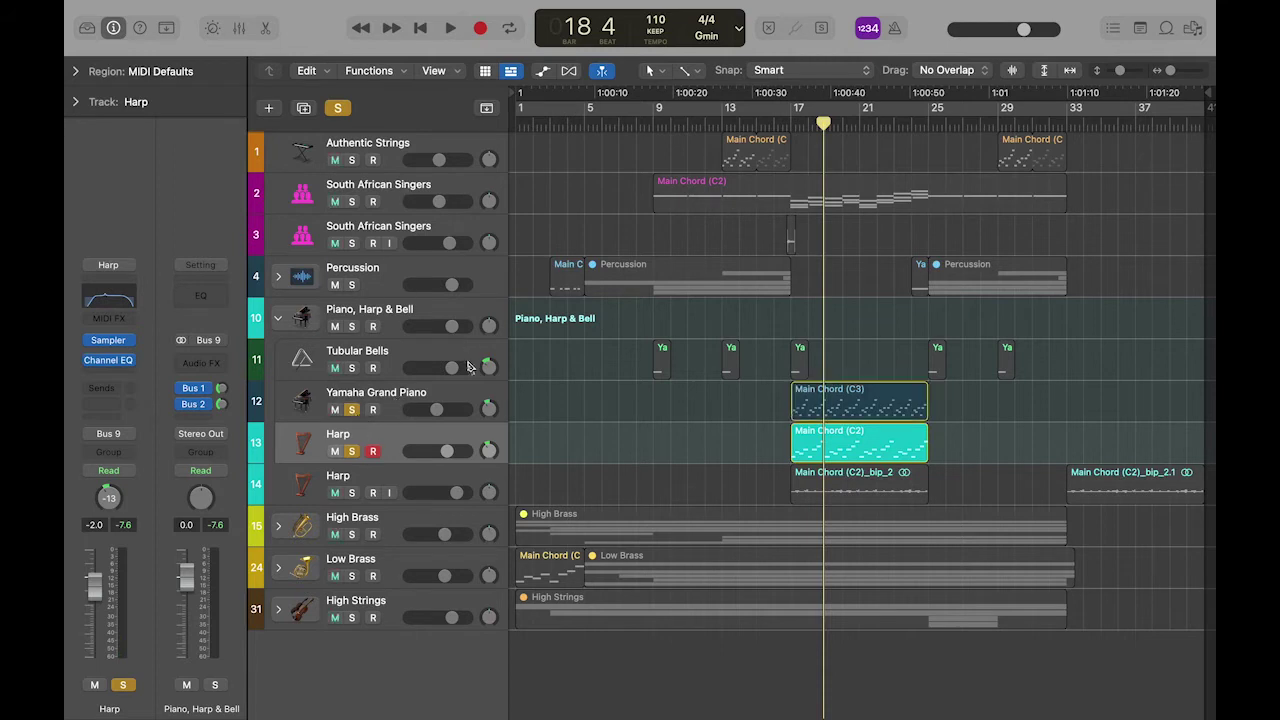
pyautogui.click(790, 124)
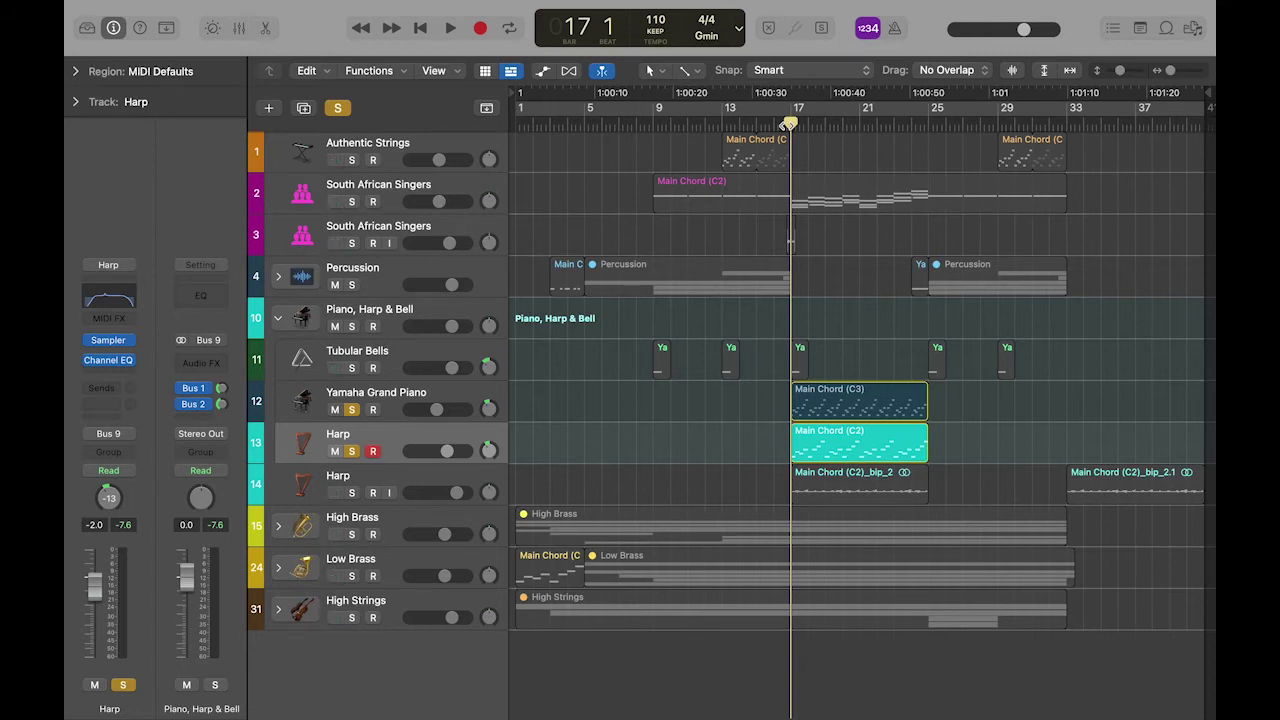
pyautogui.press('space')
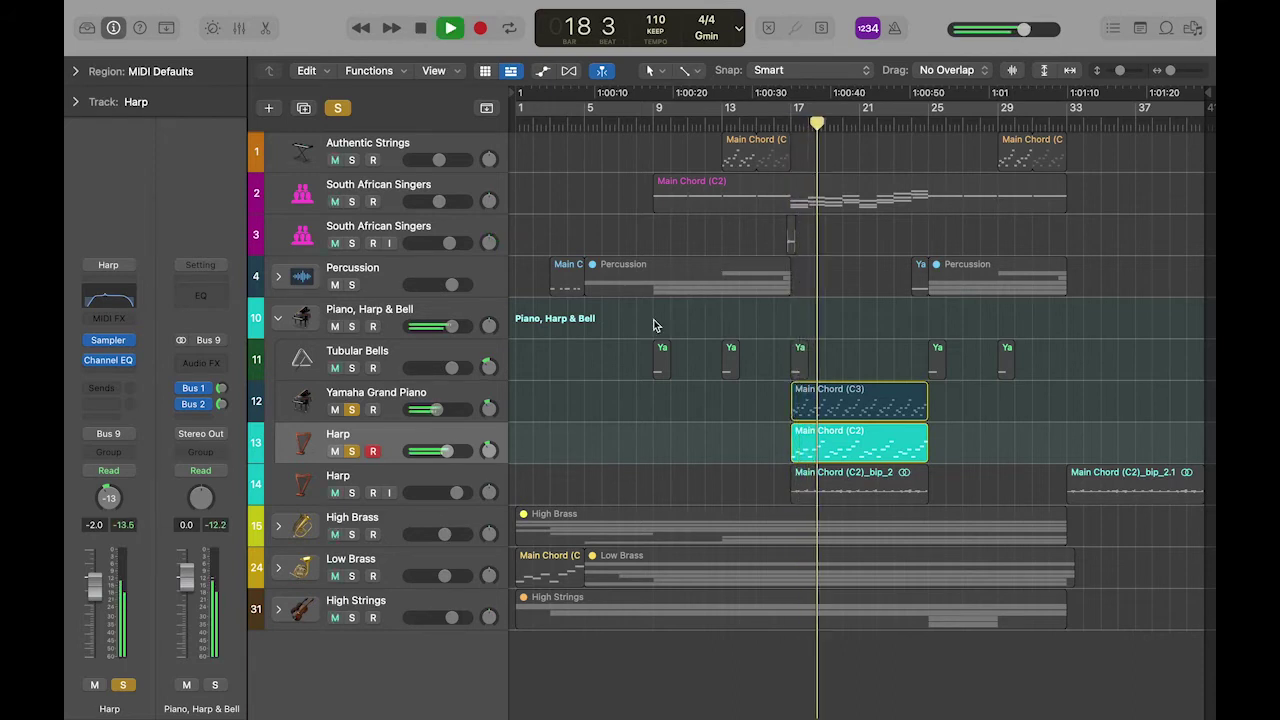
# - Stop playback and clear the Harp and Yamaha Grand Piano solos
pyautogui.press('space')
pyautogui.click(848, 452)
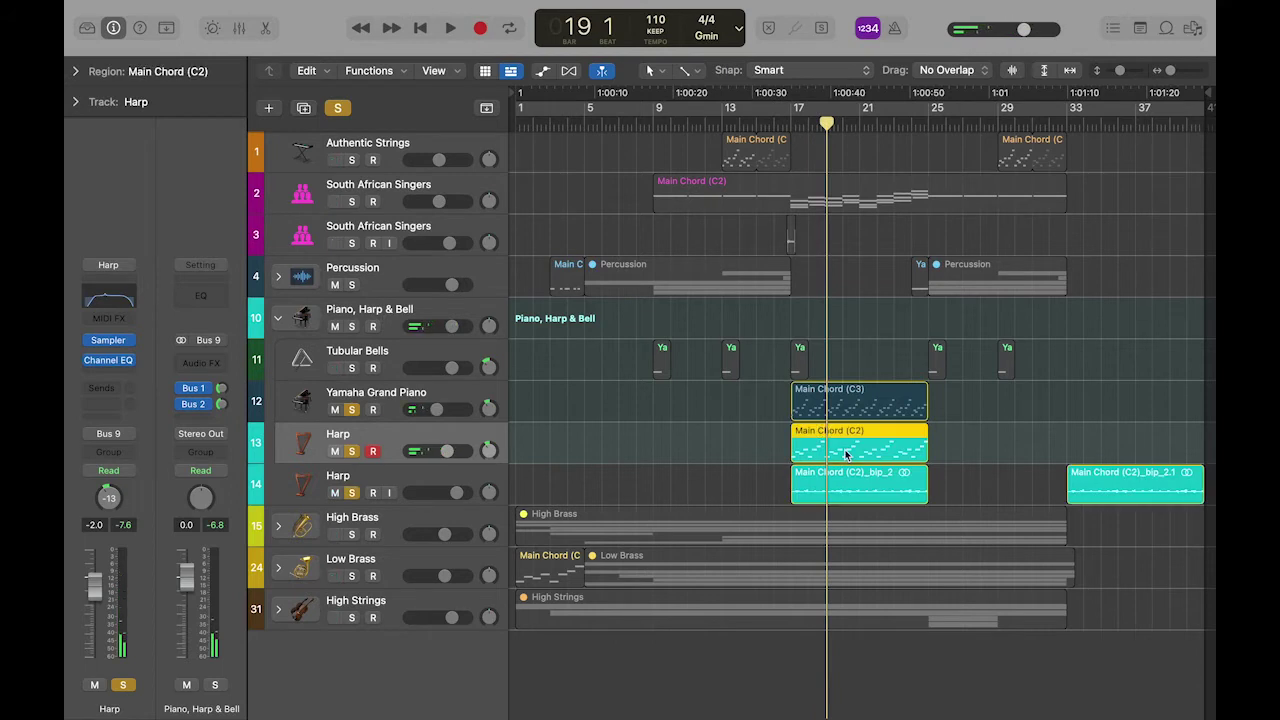
pyautogui.press(',')
pyautogui.press(',')
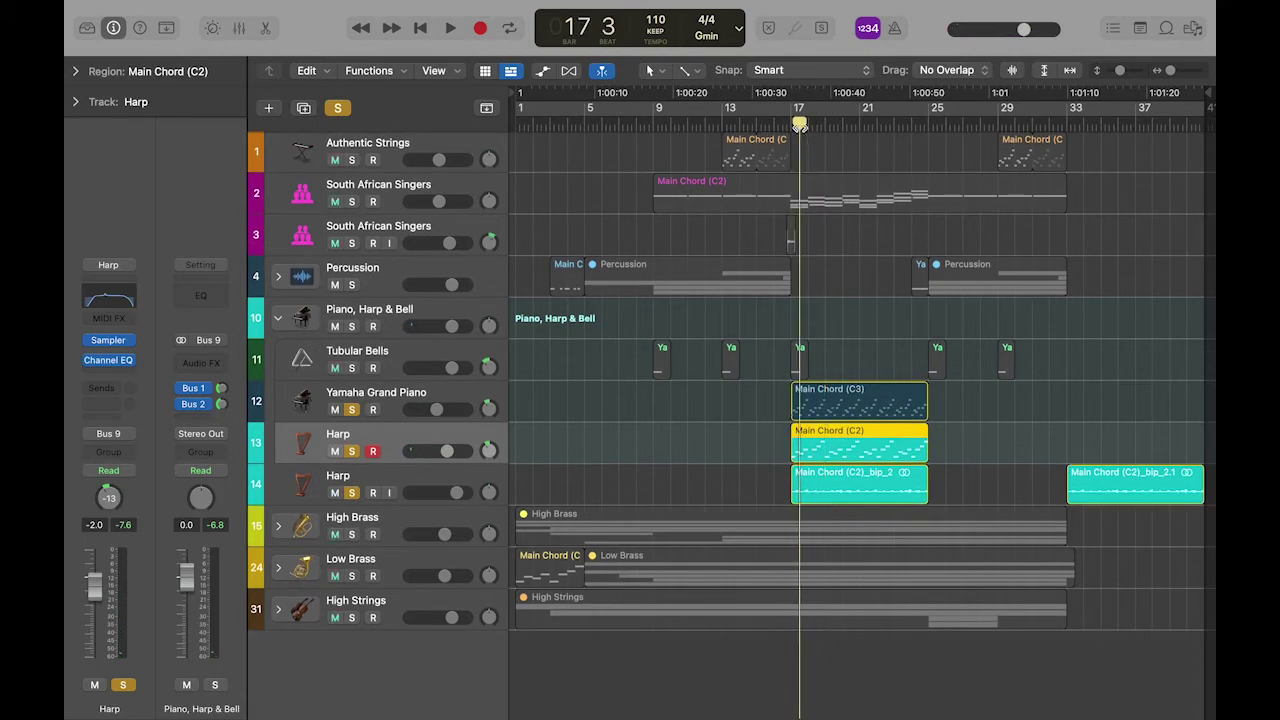
pyautogui.click(351, 451)
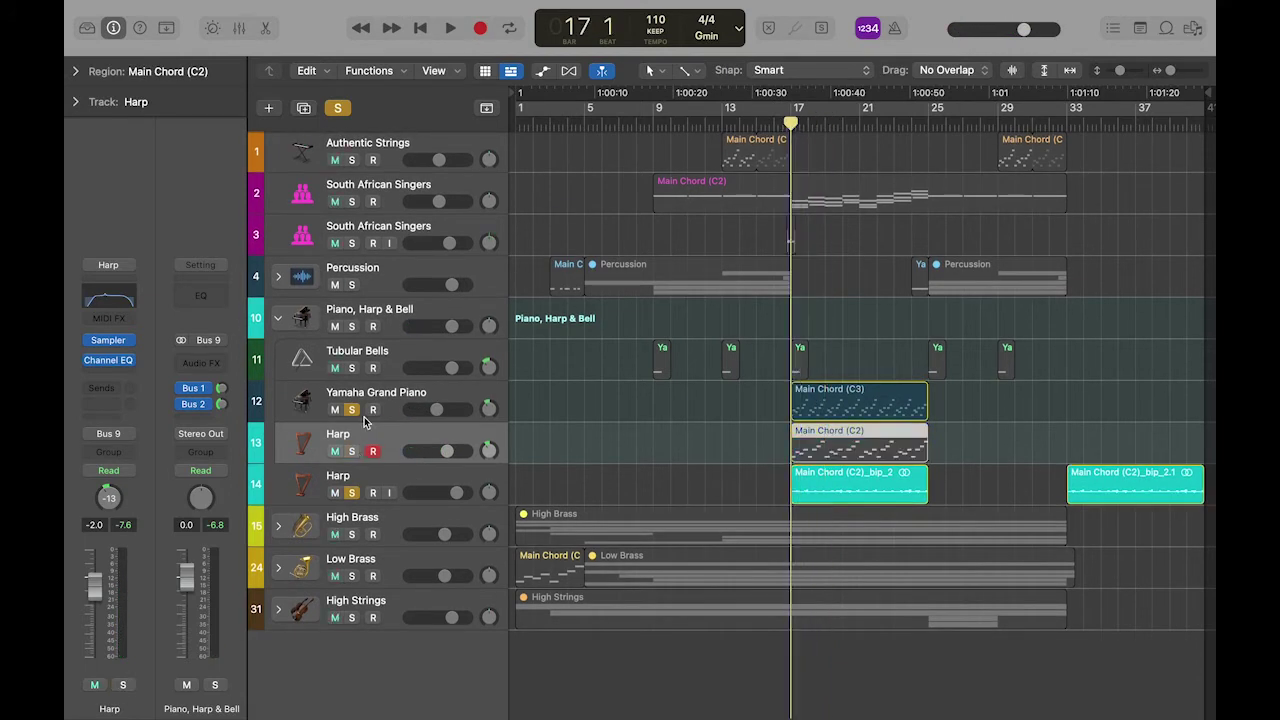
pyautogui.click(351, 410)
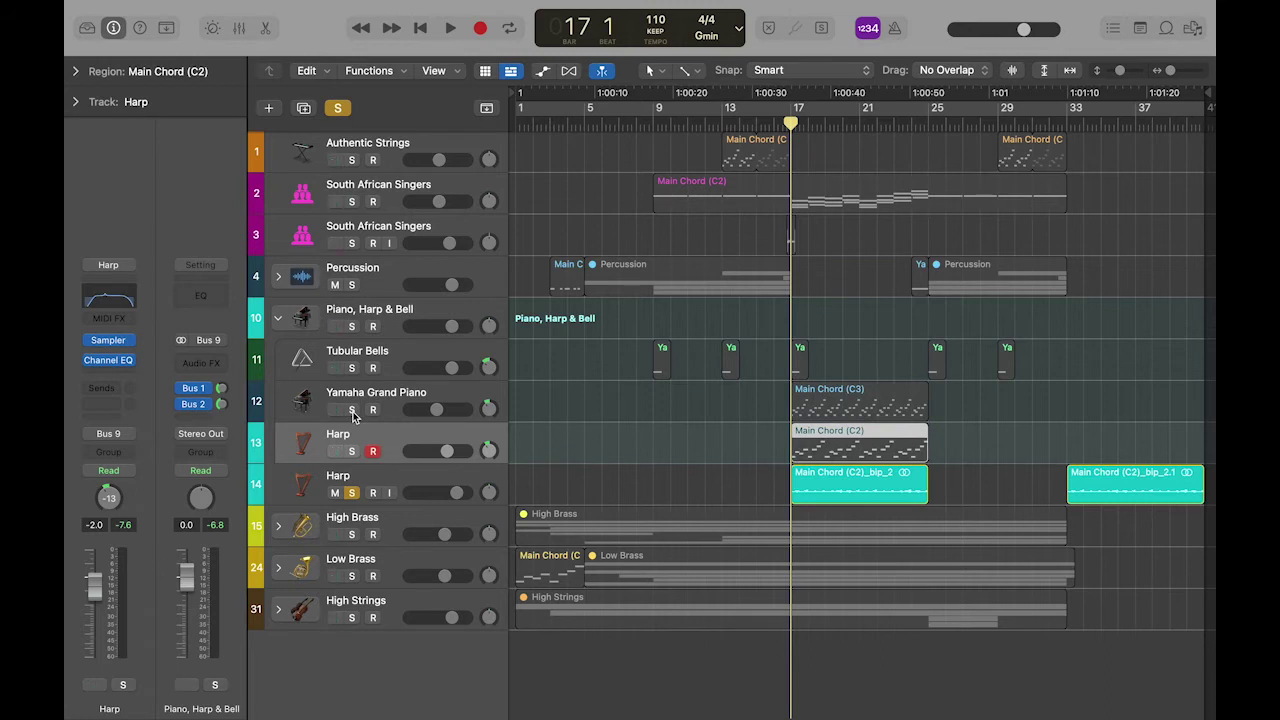
# - Audition the second Harp track, then play from the piano's Main Chord (C3) region
pyautogui.click(386, 484)
pyautogui.press('space')
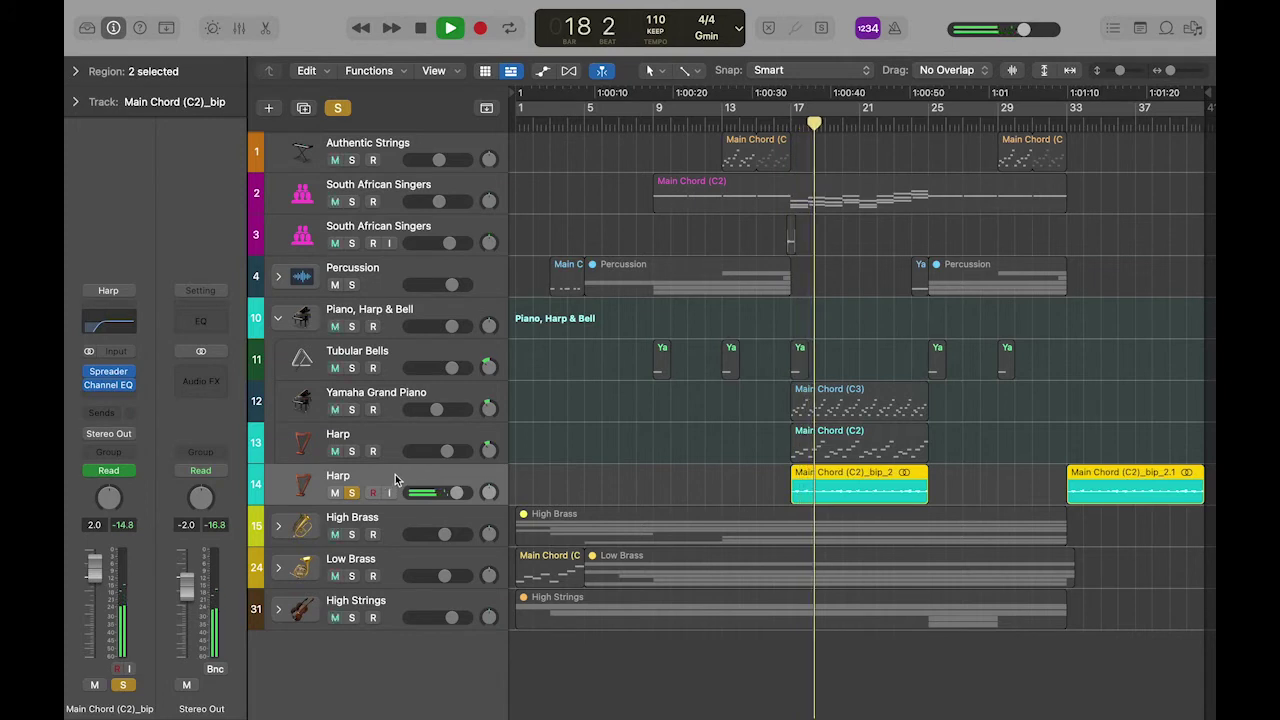
pyautogui.press('space')
pyautogui.click(808, 450)
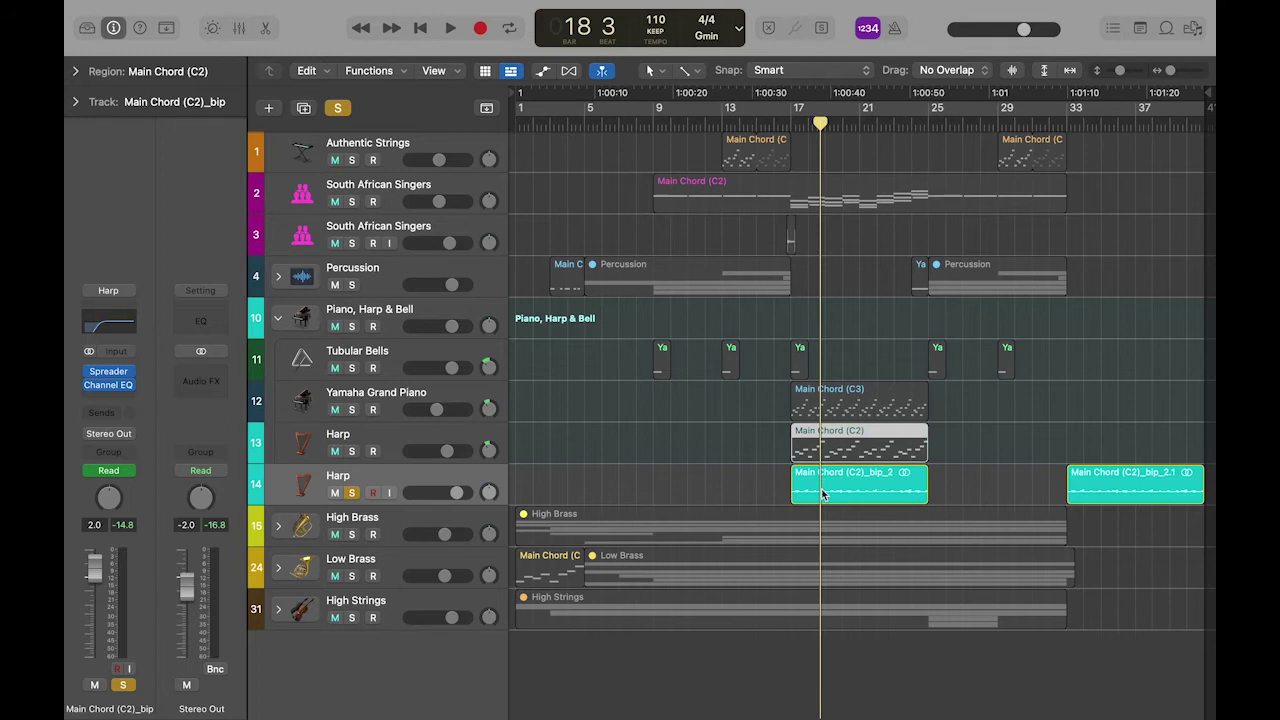
pyautogui.click(822, 494)
pyautogui.click(825, 453)
pyautogui.click(824, 400)
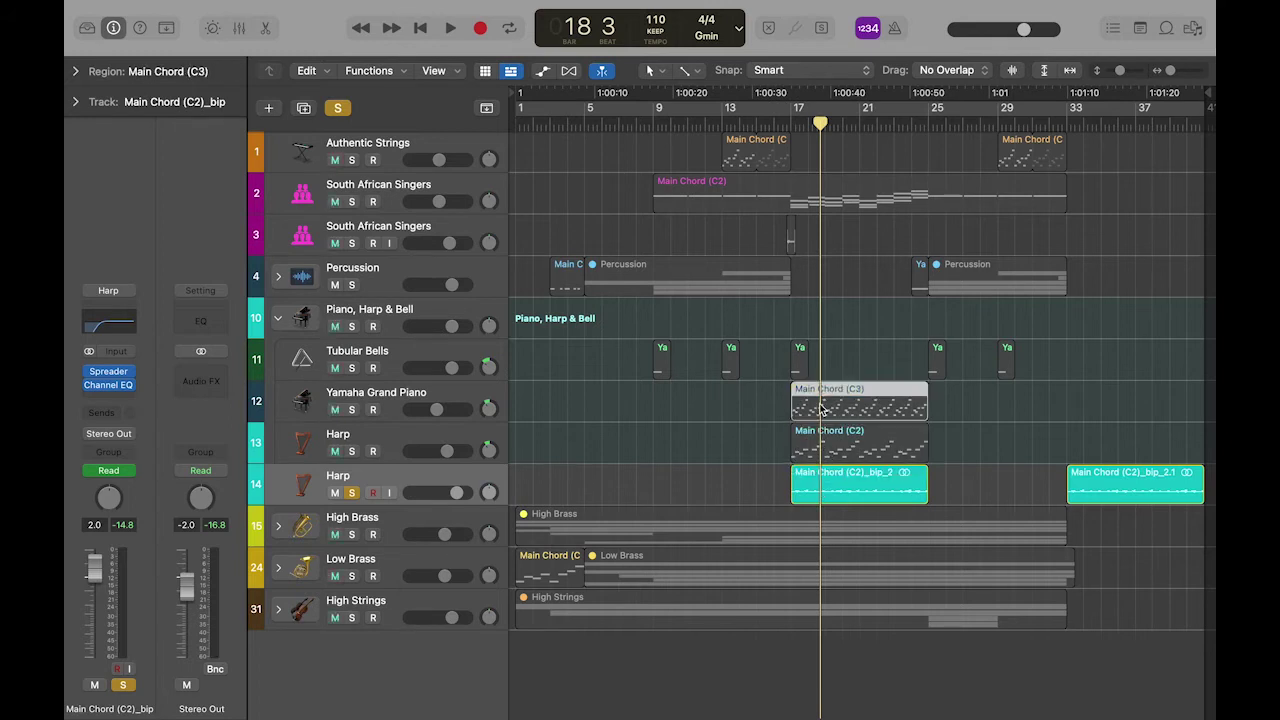
pyautogui.hotkey('shift', 'Return')
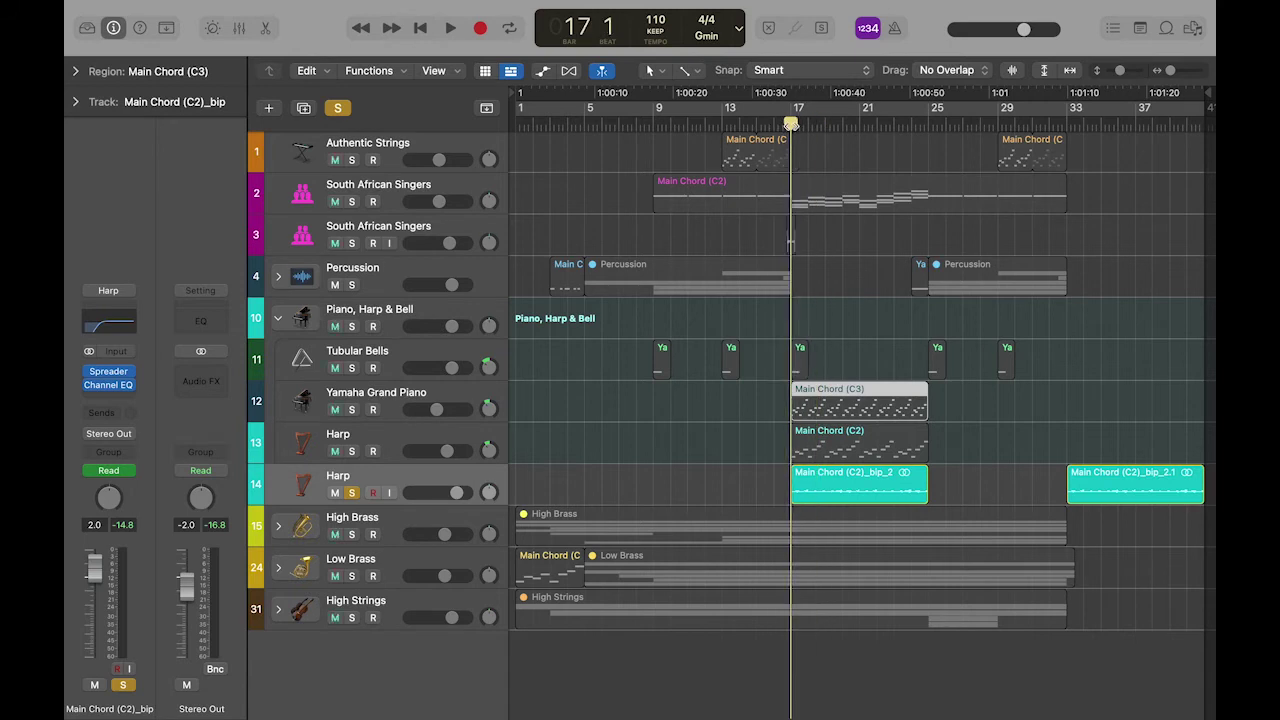
pyautogui.press('space')
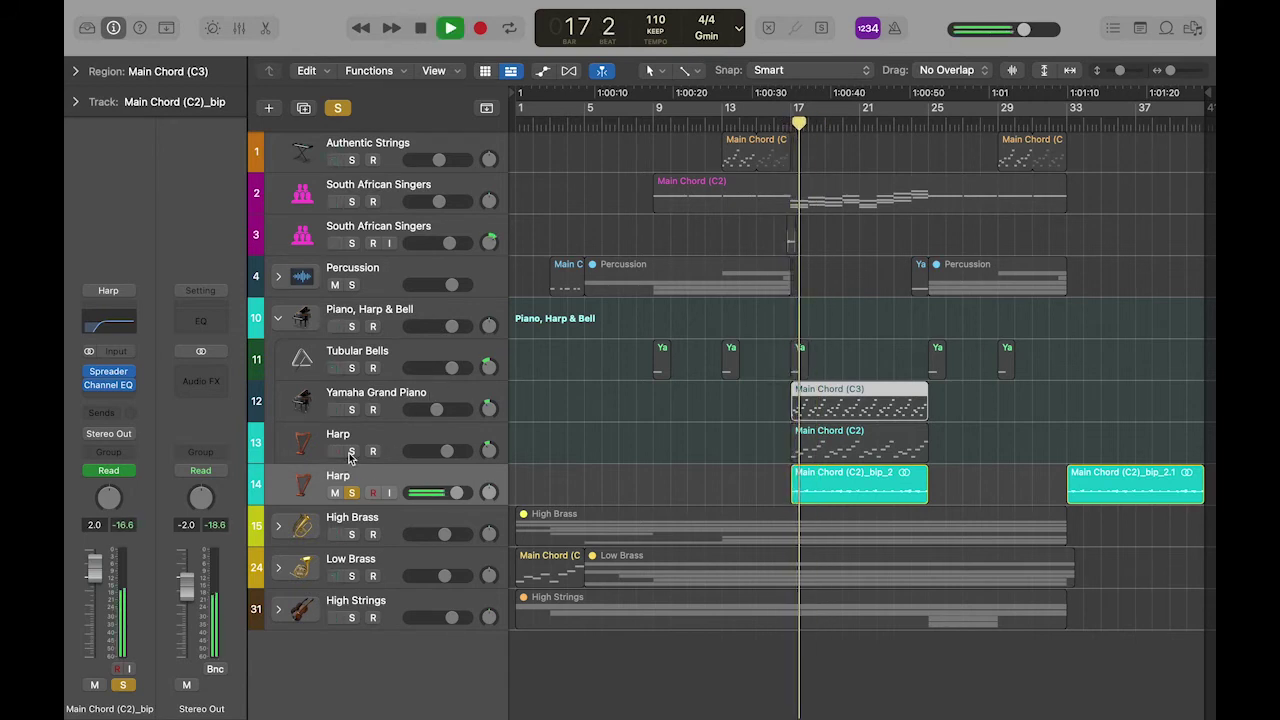
# - Solo the first Harp track and Yamaha Grand Piano together, then stop playback
pyautogui.click(351, 452)
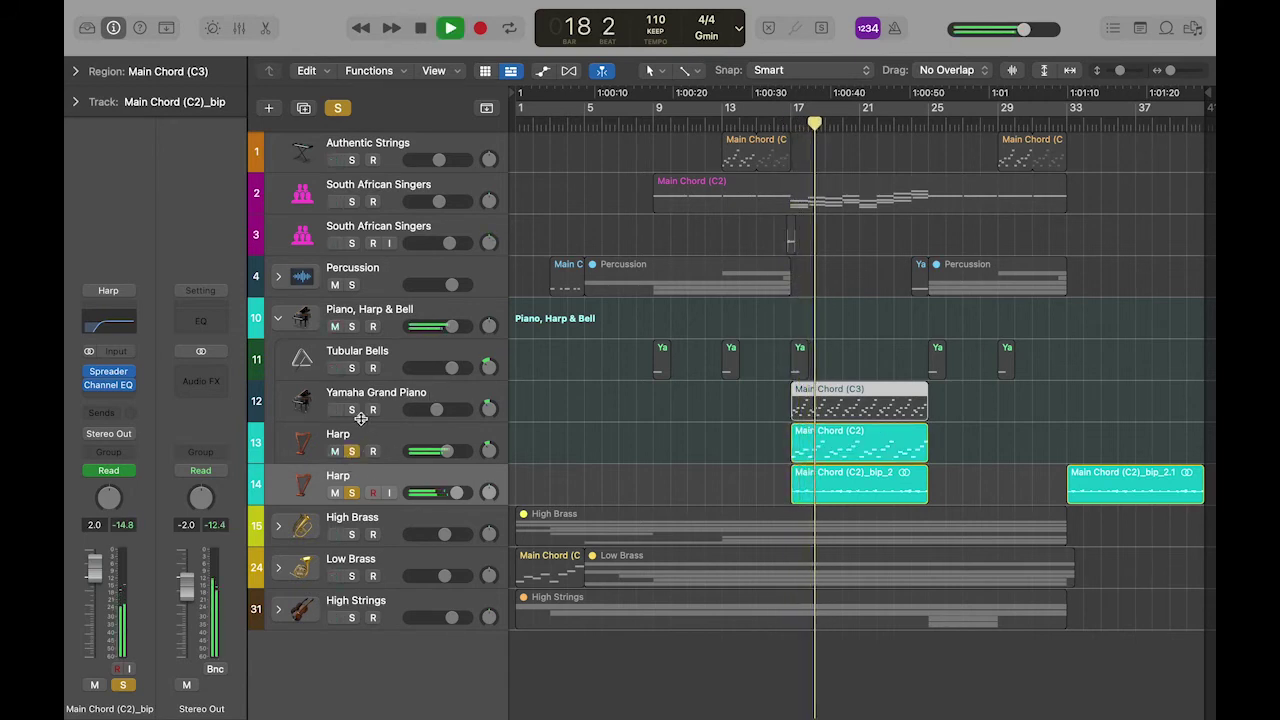
pyautogui.click(351, 410)
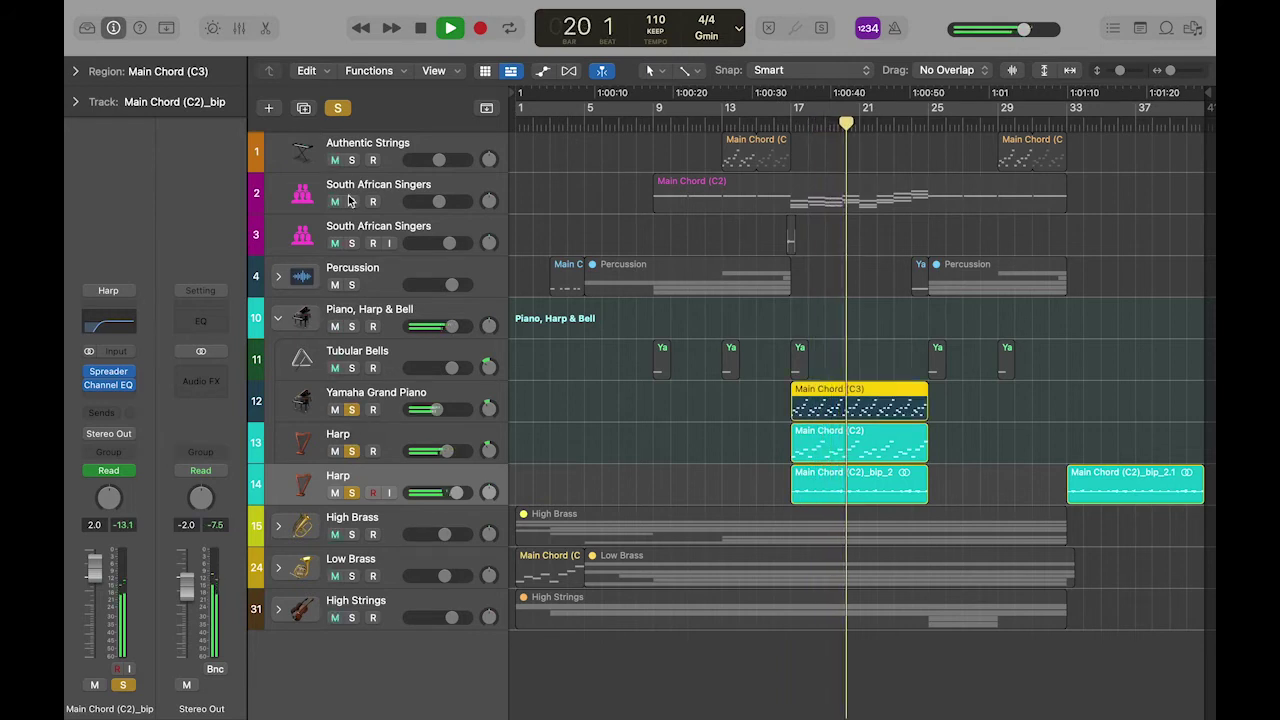
pyautogui.press('space')
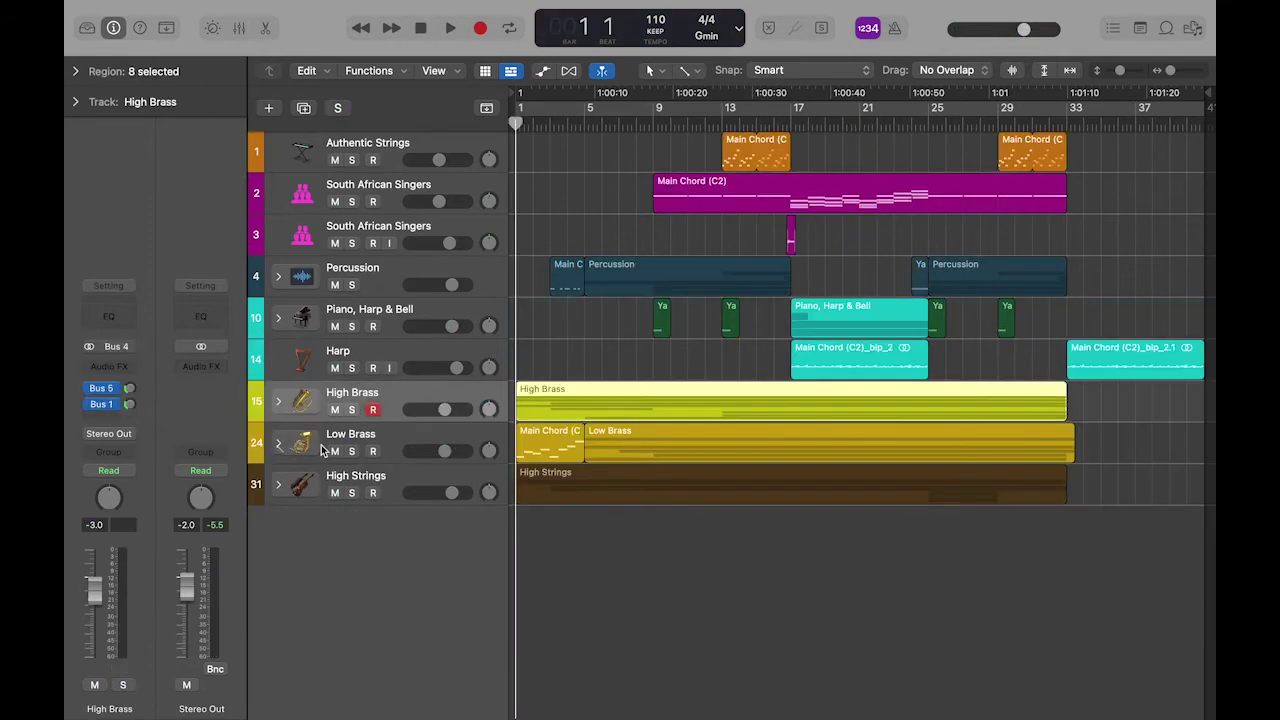
# - Clear all solos and expand then collapse the High Brass and Low Brass folders
pyautogui.click(277, 447)
pyautogui.click(378, 445)
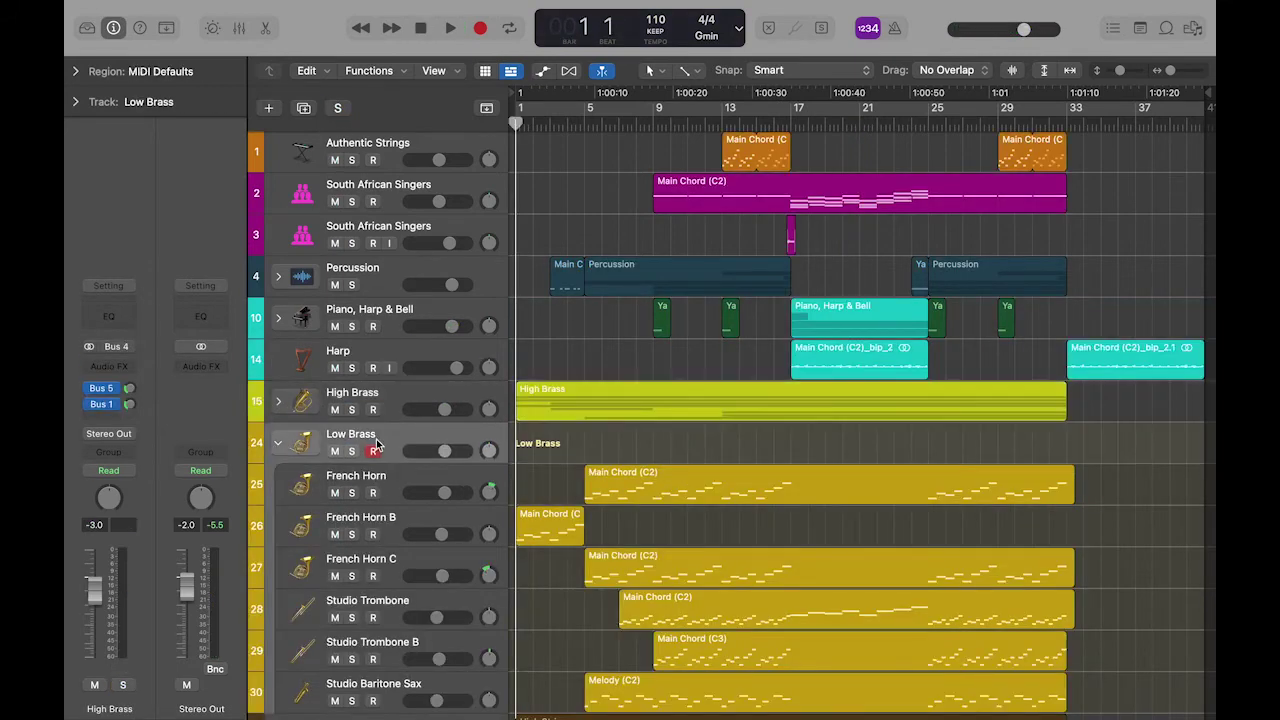
pyautogui.click(390, 398)
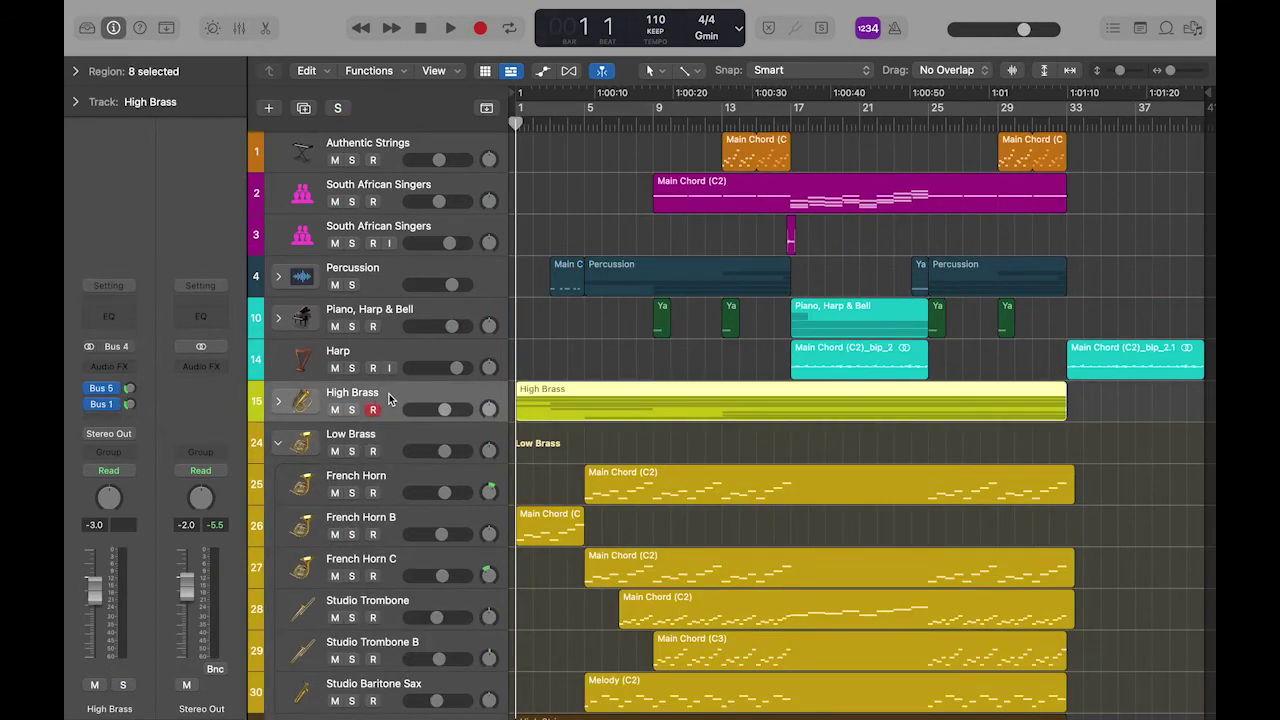
pyautogui.click(278, 443)
pyautogui.click(278, 401)
pyautogui.scroll(-3, 400, 450)
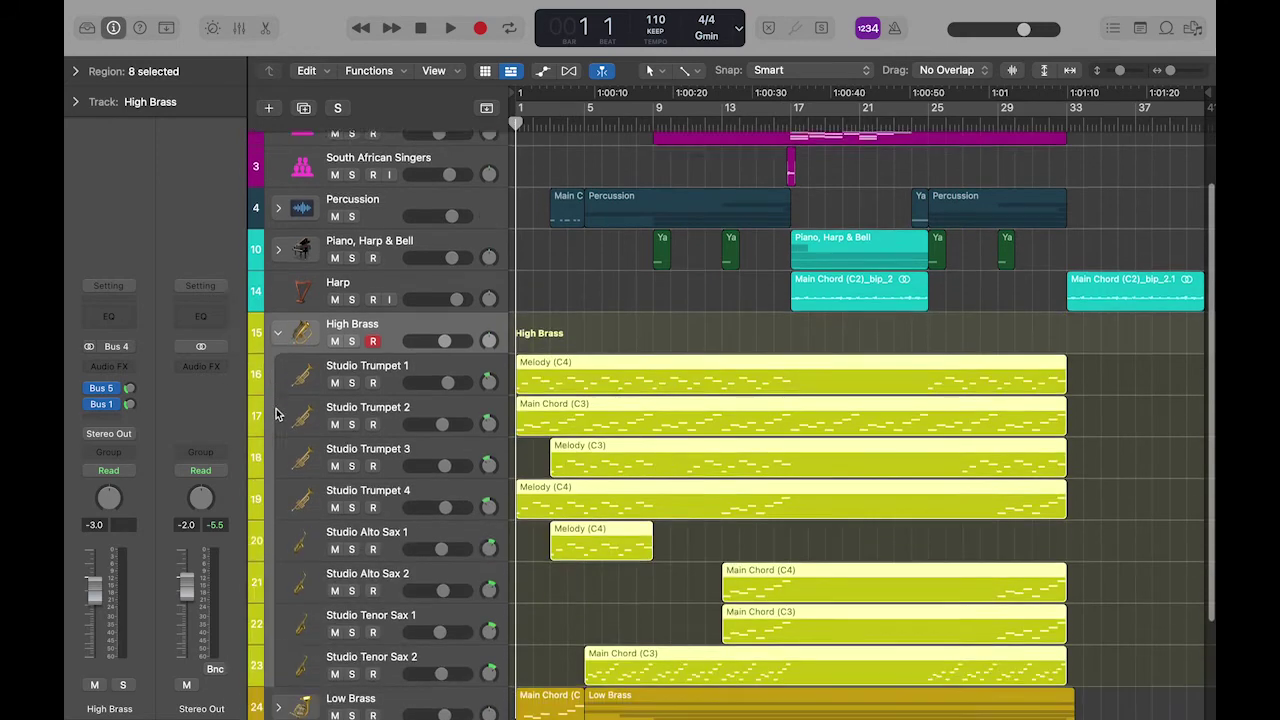
pyautogui.click(277, 329)
pyautogui.click(378, 275)
pyautogui.click(391, 433)
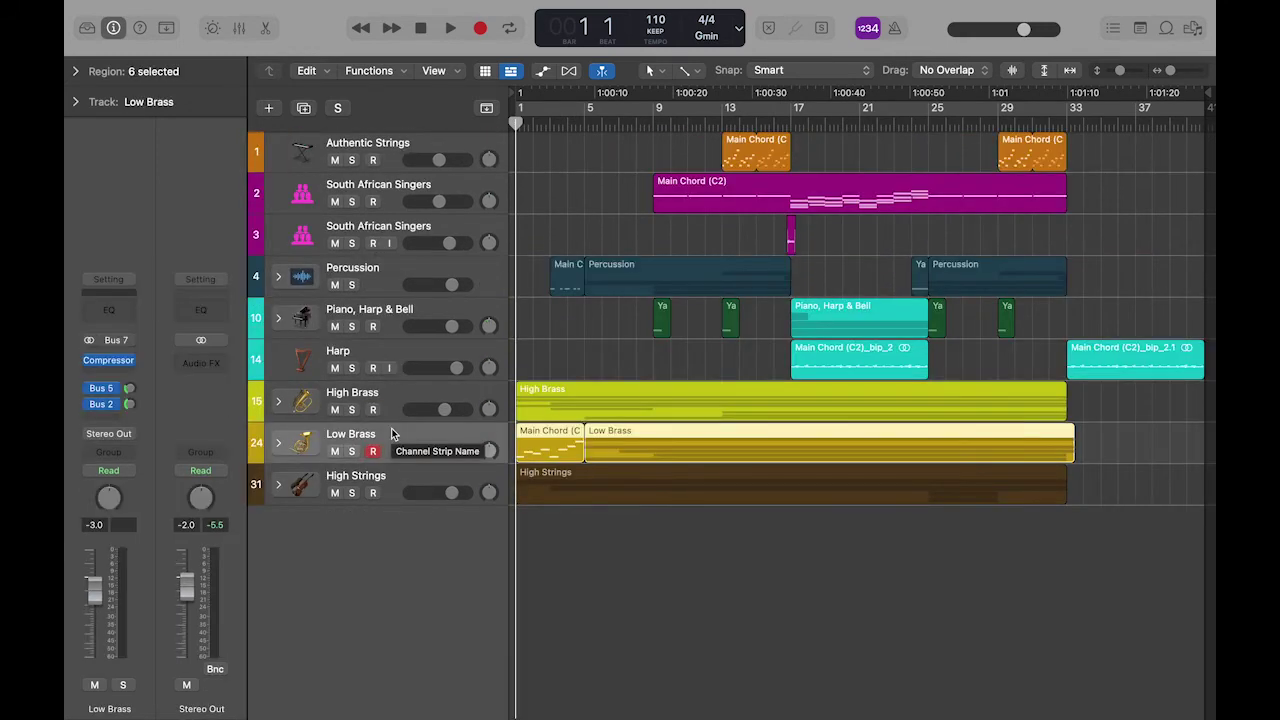
# - Expand Low Brass, set a cycle range over bars 9–33, solo Low Brass and play
pyautogui.click(278, 443)
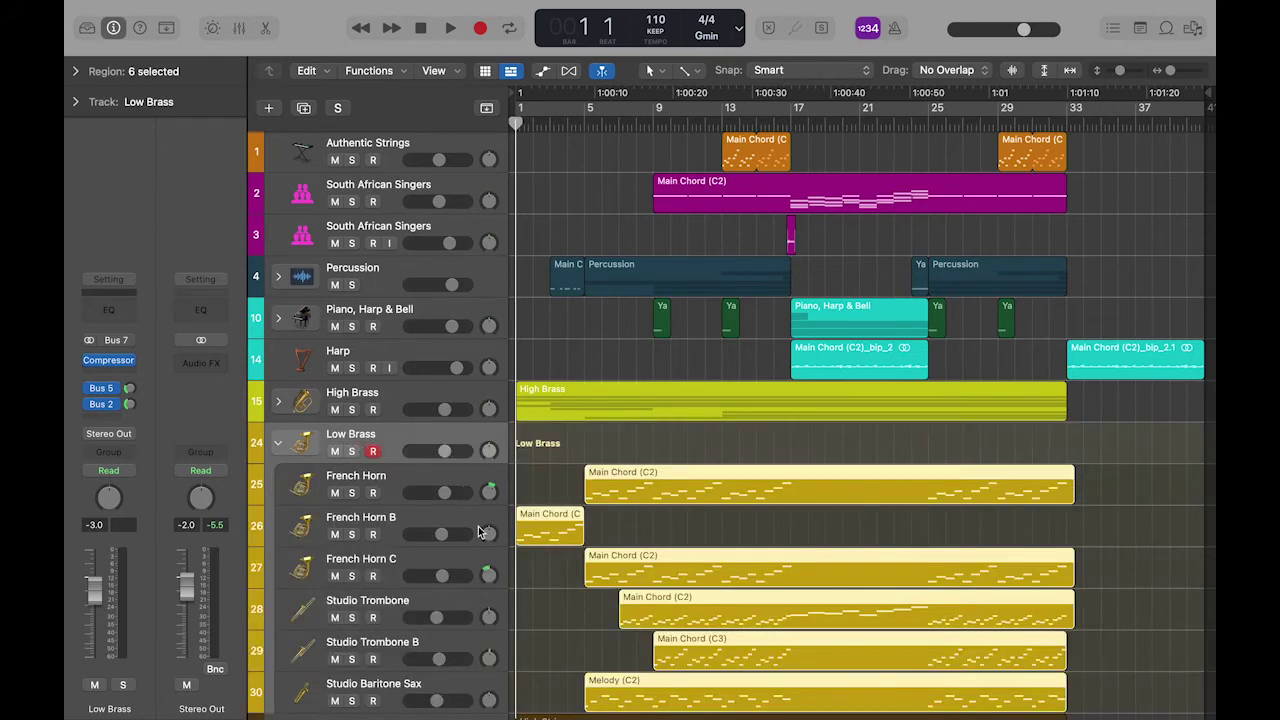
pyautogui.scroll(-5, 479, 532)
pyautogui.moveTo(752, 112); pyautogui.dragTo(658, 112)
pyautogui.click(352, 336)
pyautogui.press('space')
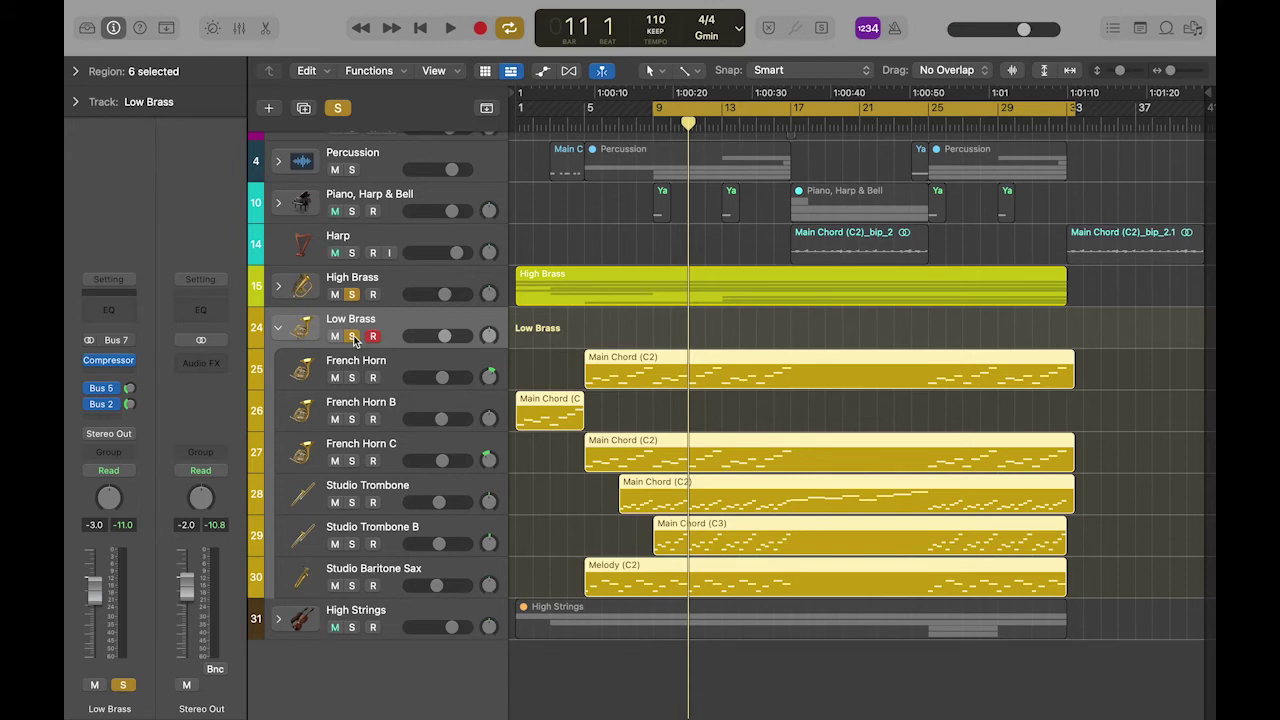
pyautogui.click(390, 374)
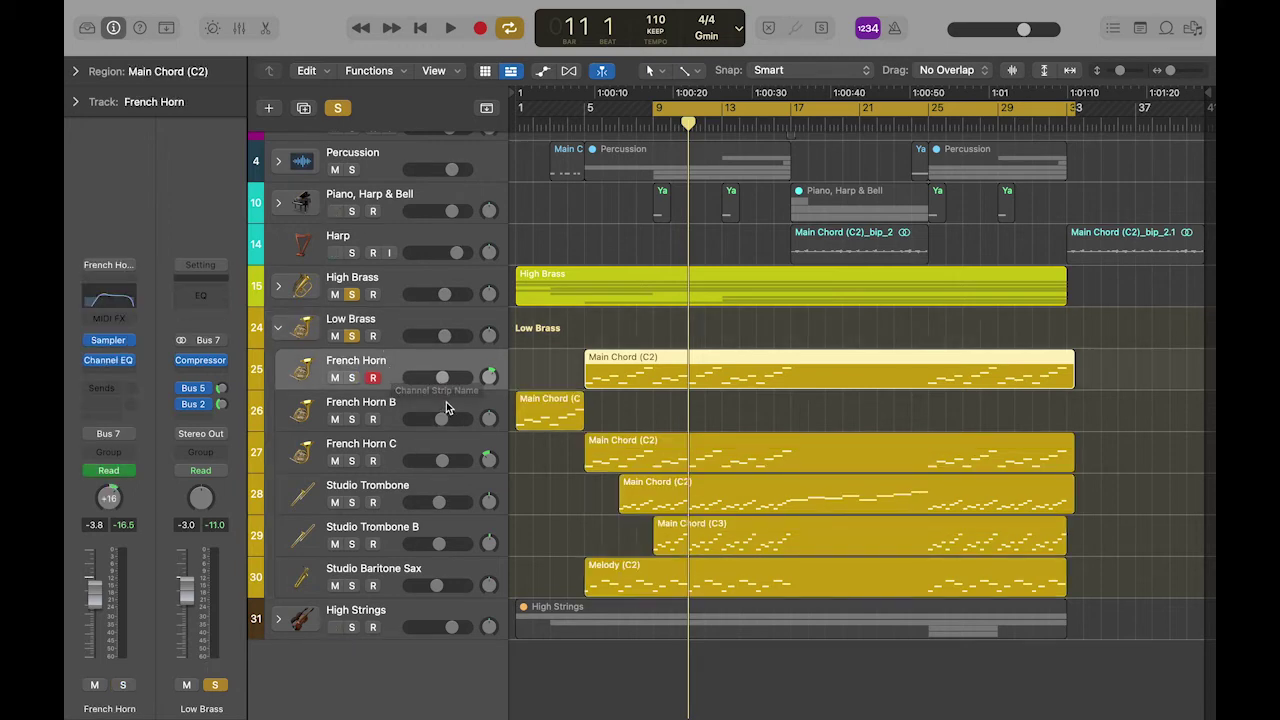
pyautogui.scroll(-1, 447, 445)
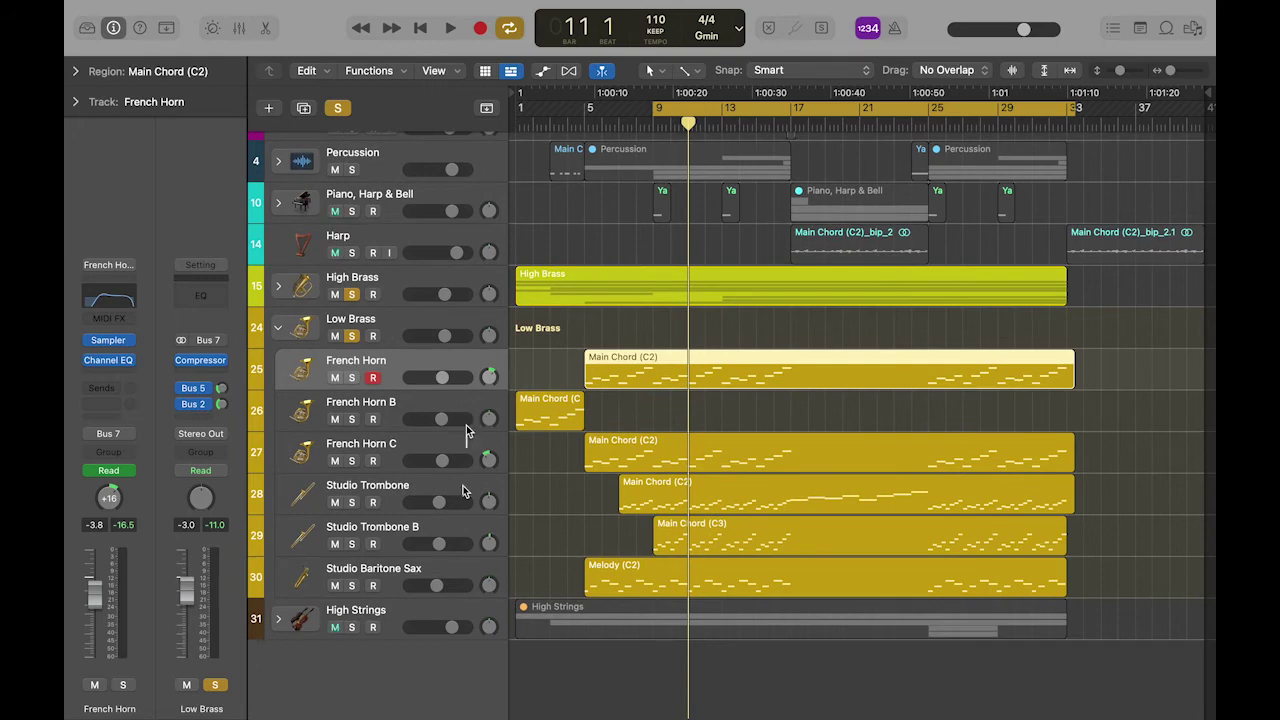
pyautogui.click(278, 327)
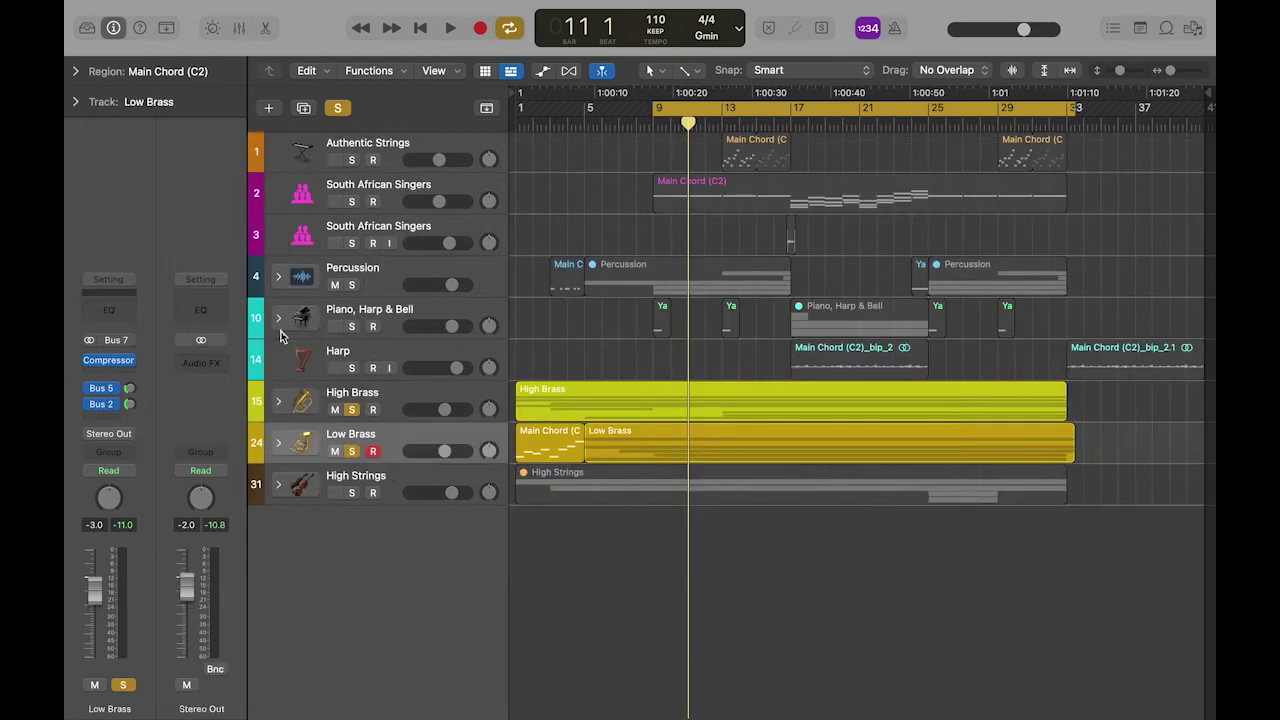
pyautogui.click(278, 400)
pyautogui.scroll(-5, 282, 405)
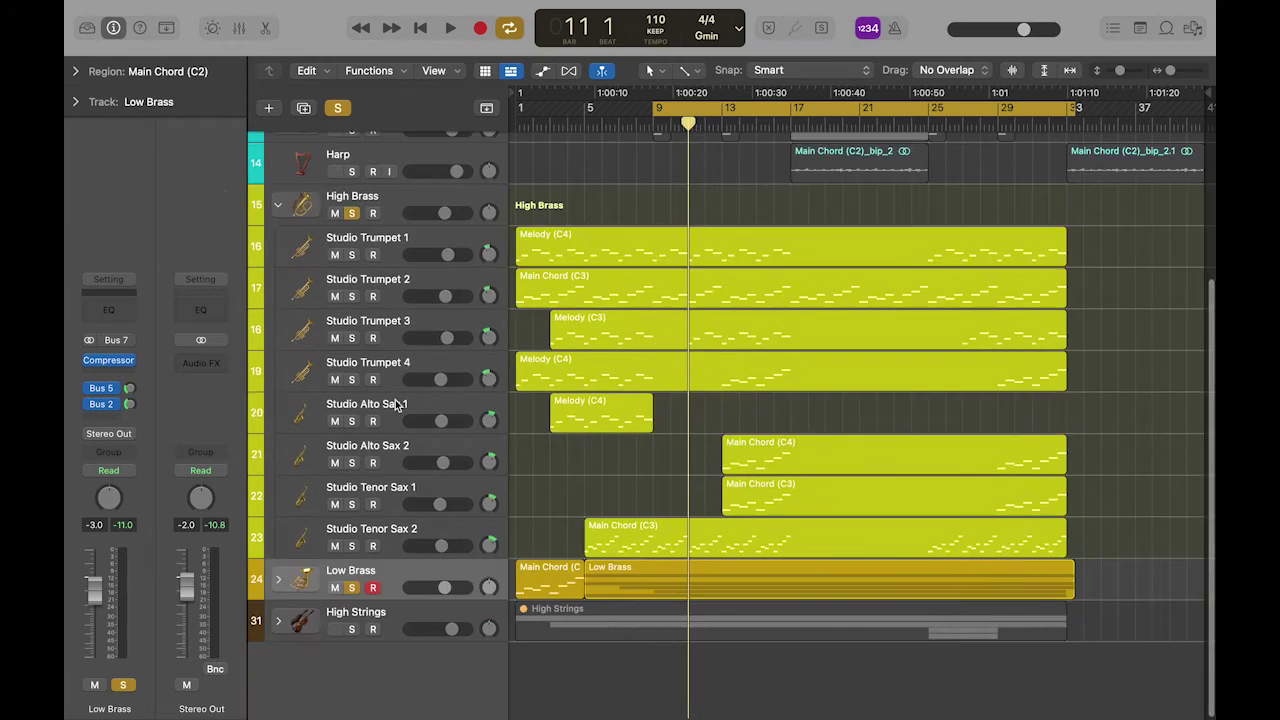
pyautogui.scroll(-1, 410, 432)
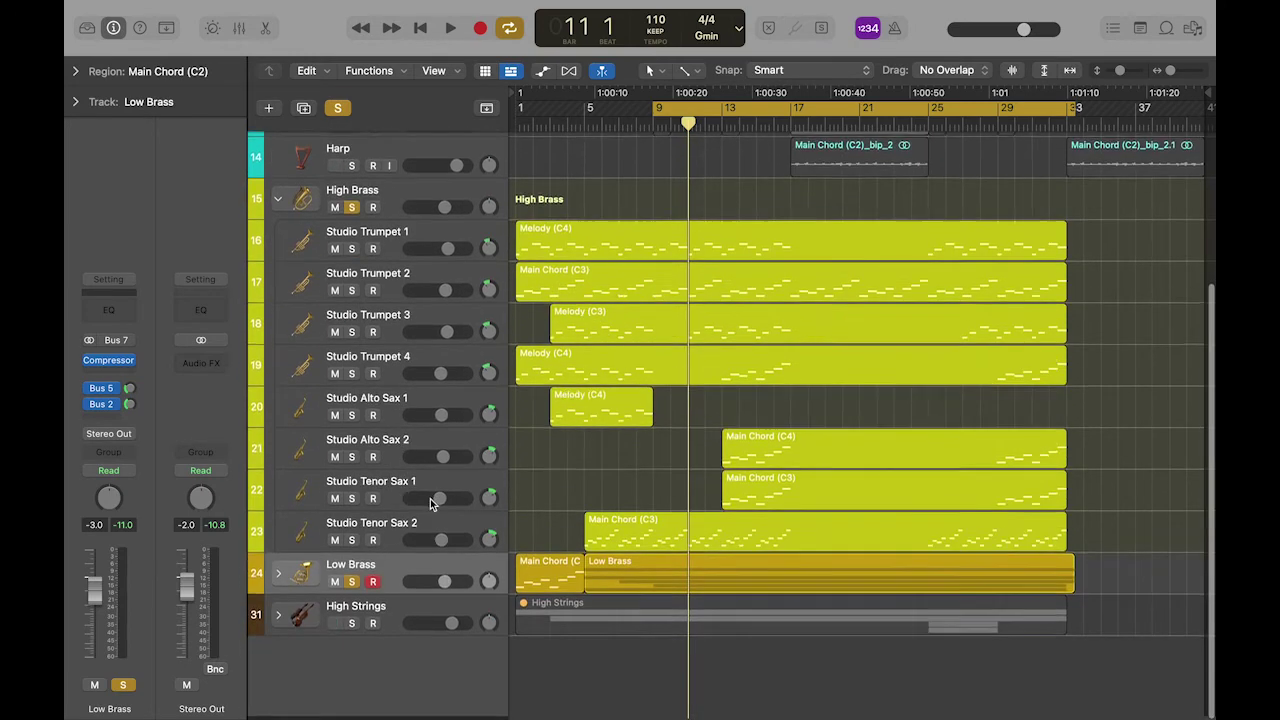
pyautogui.click(278, 203)
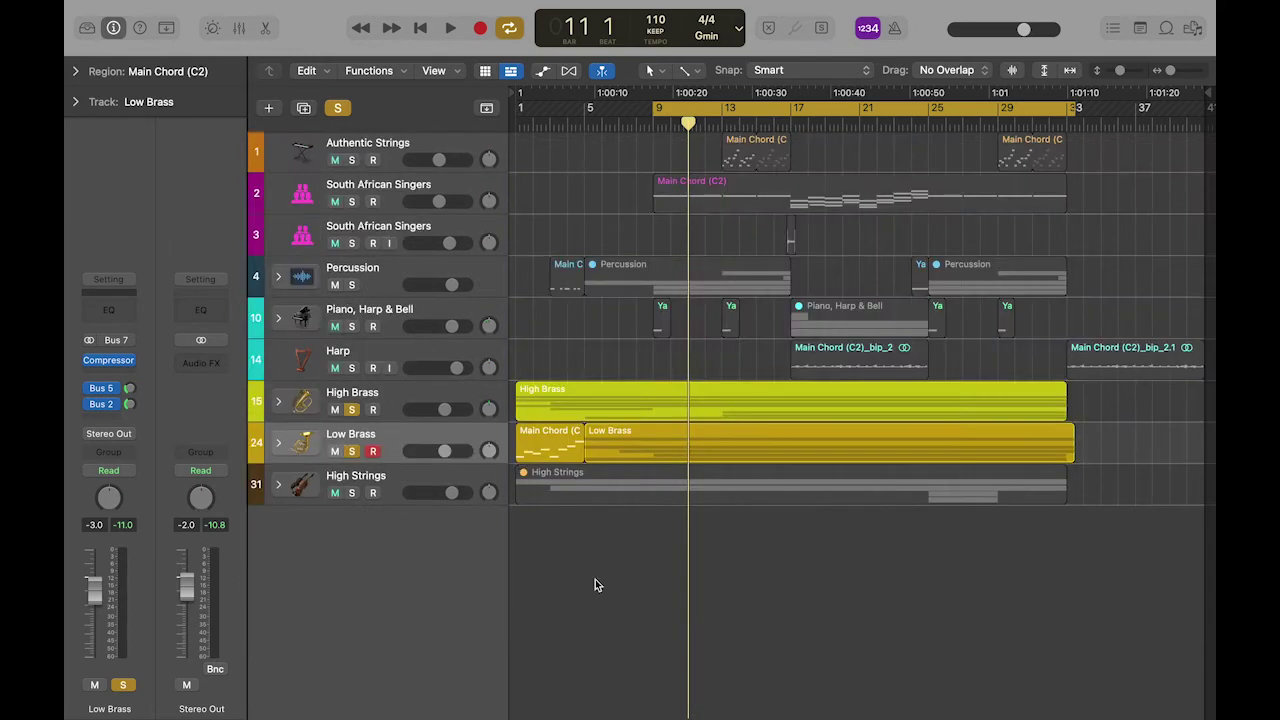
pyautogui.click(278, 444)
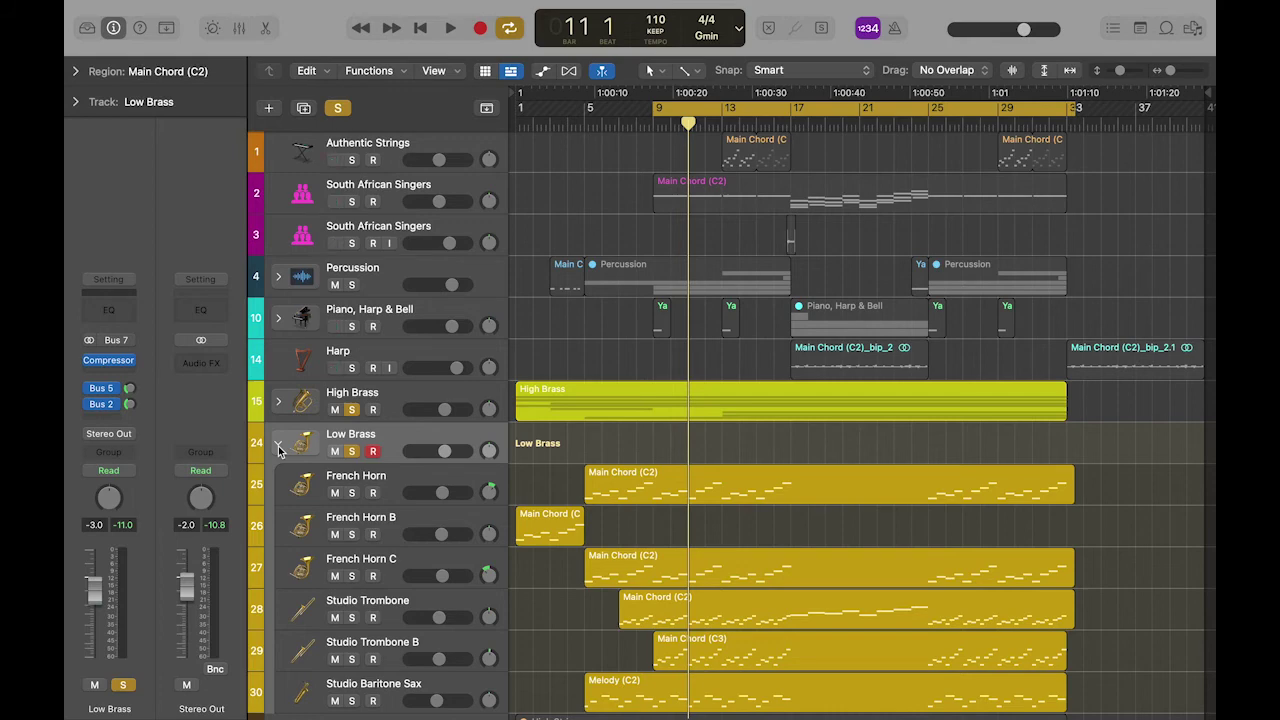
pyautogui.click(279, 448)
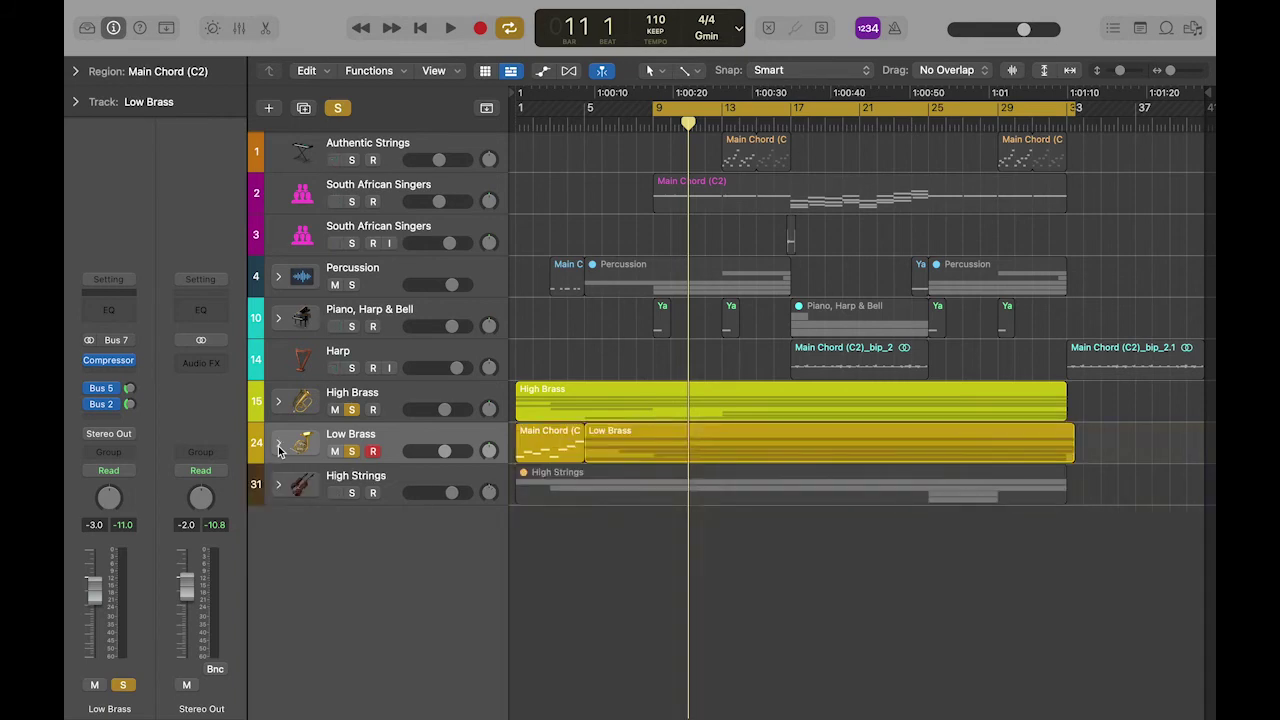
pyautogui.click(277, 447)
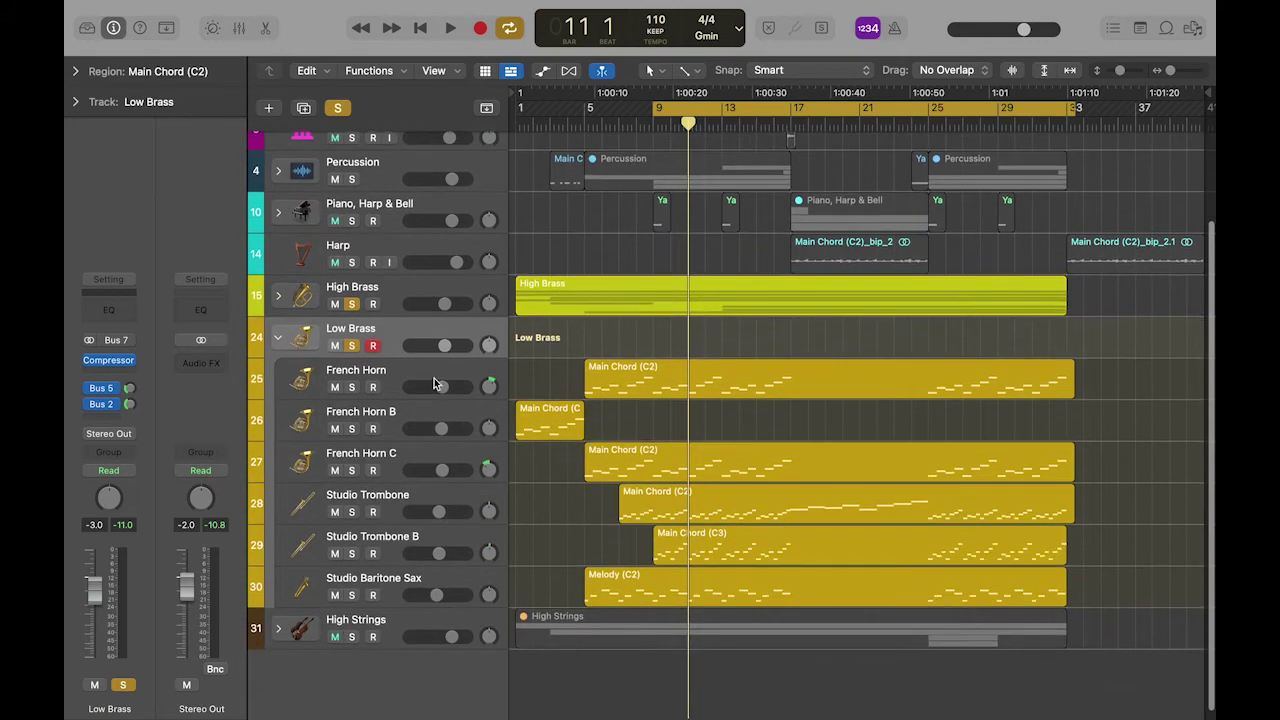
pyautogui.click(428, 376)
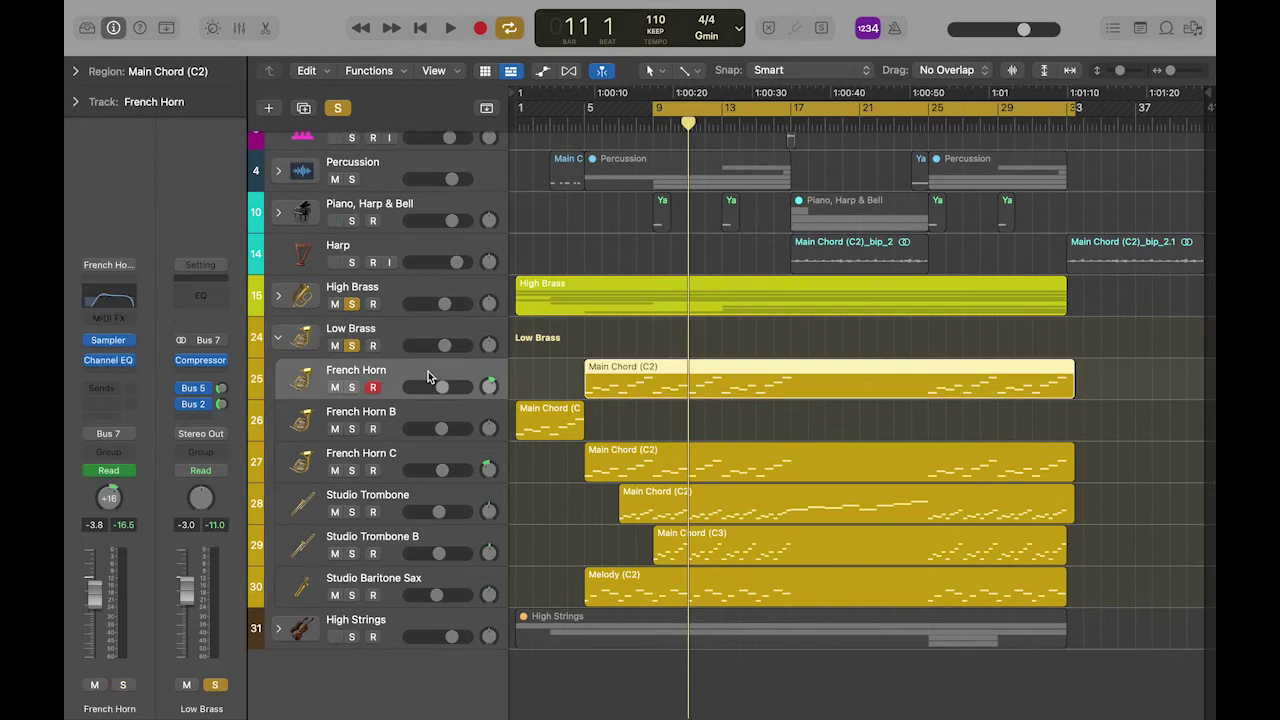
pyautogui.click(571, 364)
pyautogui.click(588, 368)
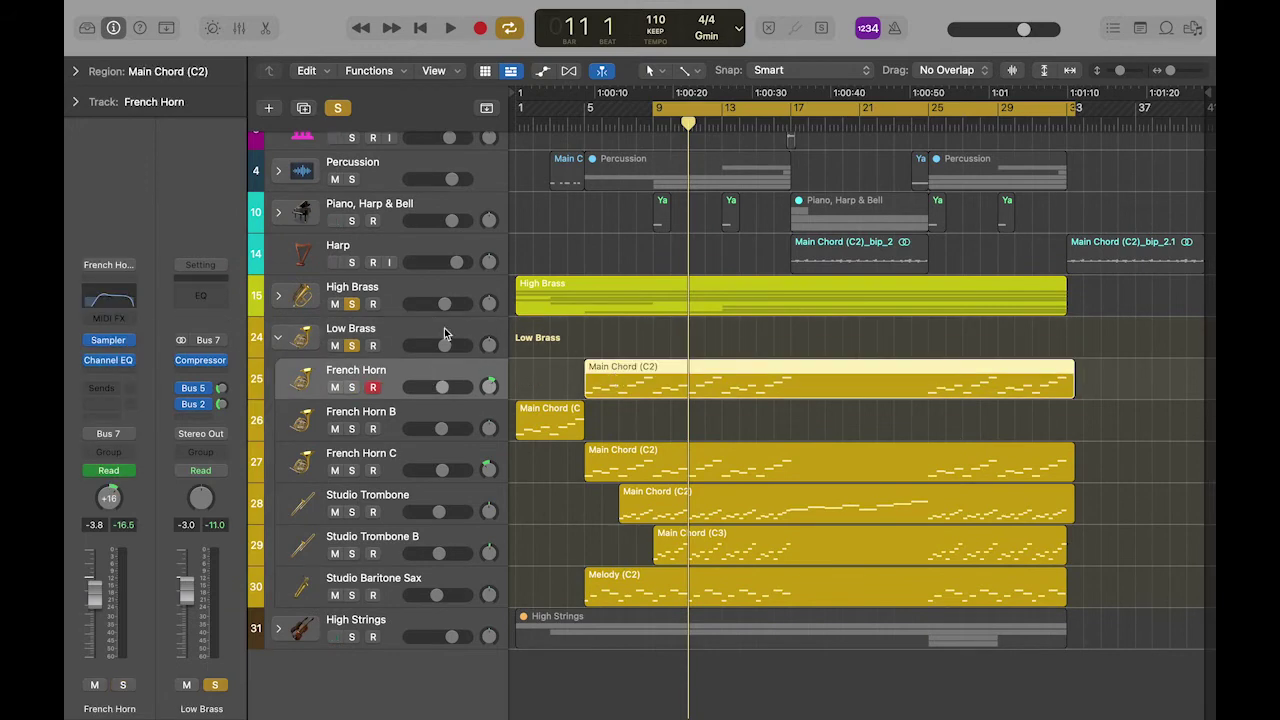
pyautogui.click(266, 32)
pyautogui.click(643, 501)
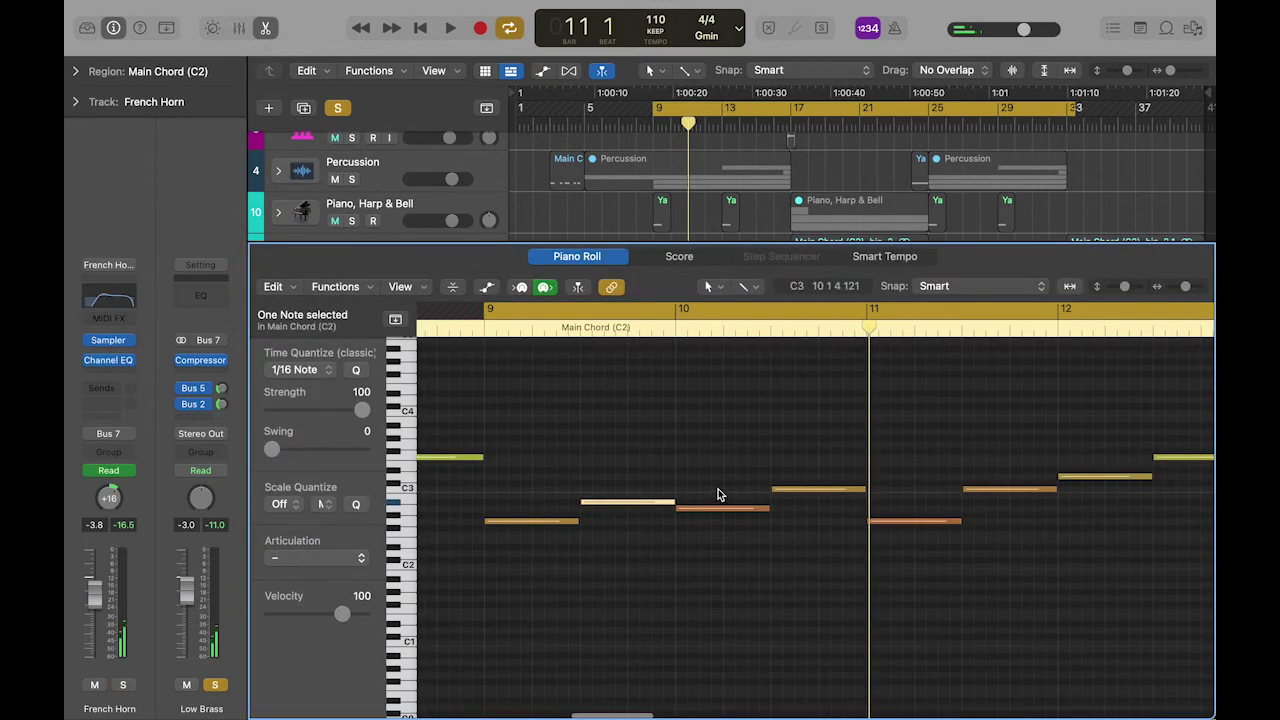
pyautogui.click(823, 482)
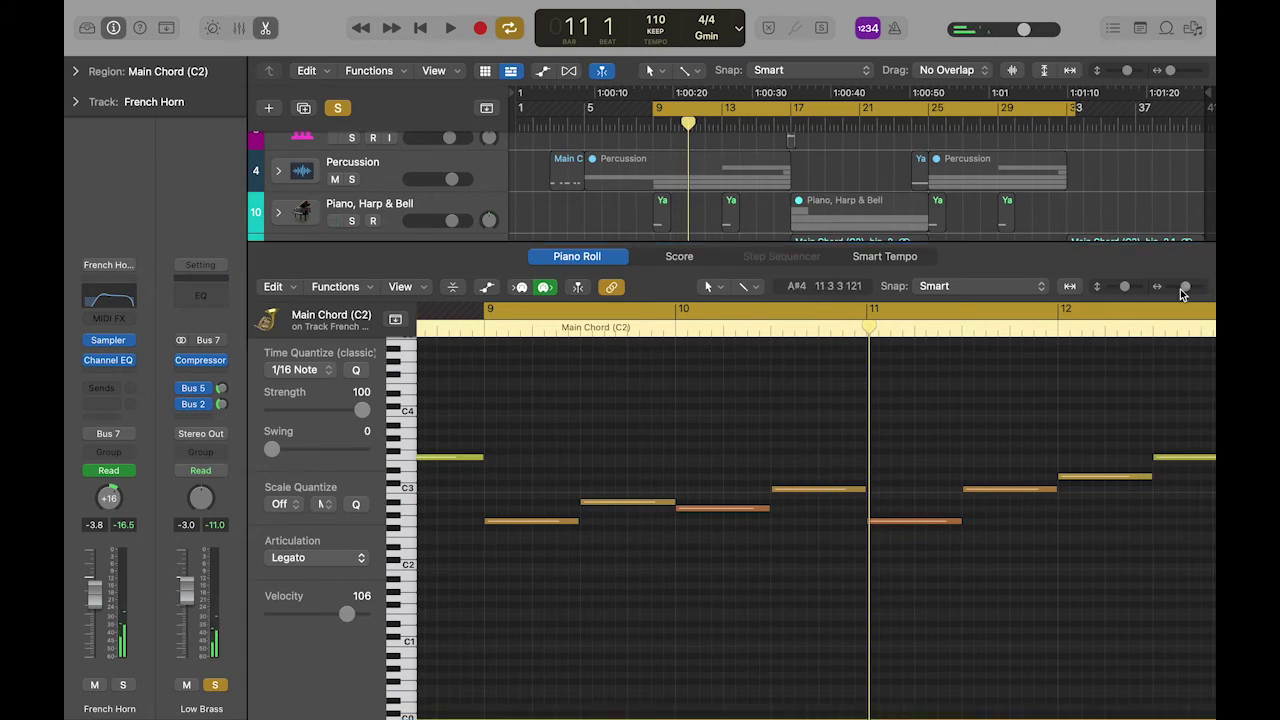
pyautogui.moveTo(1183, 292); pyautogui.dragTo(1171, 289)
pyautogui.click(266, 28)
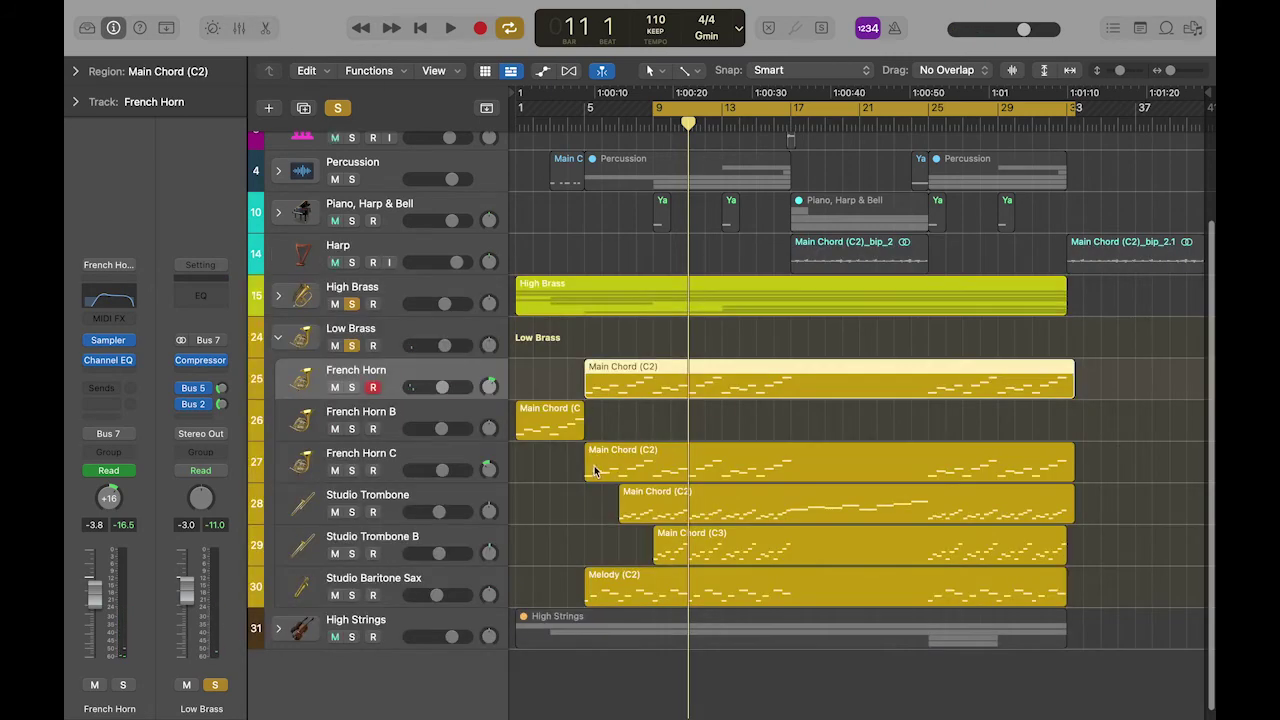
pyautogui.scroll(-1, 594, 471)
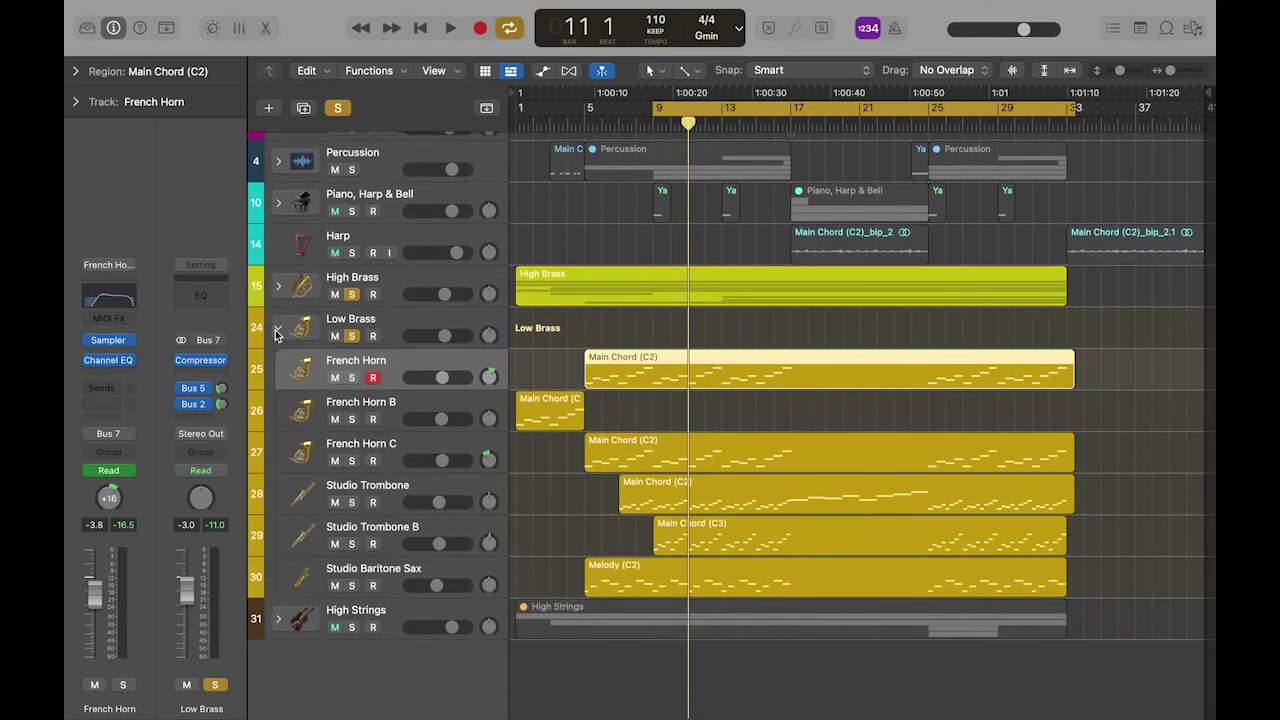
pyautogui.click(279, 330)
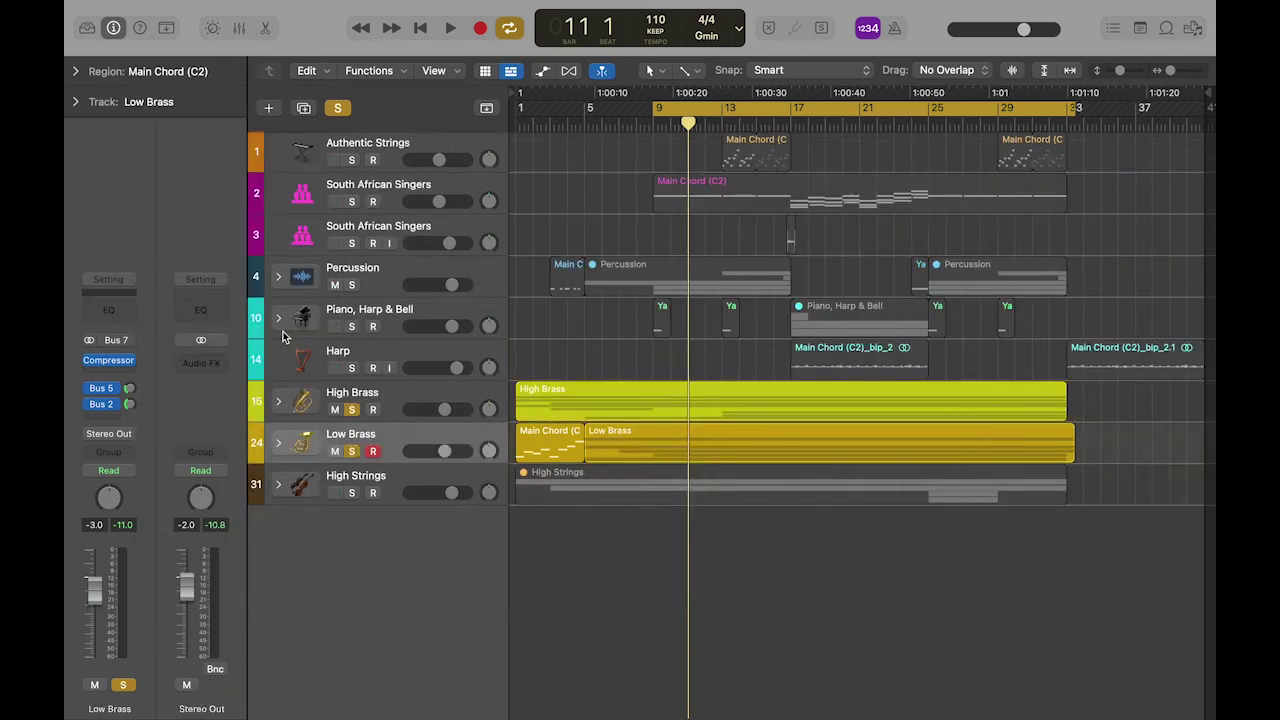
# - Expand High Strings to view its violins and violas, then collapse it again
pyautogui.click(364, 484)
pyautogui.click(278, 486)
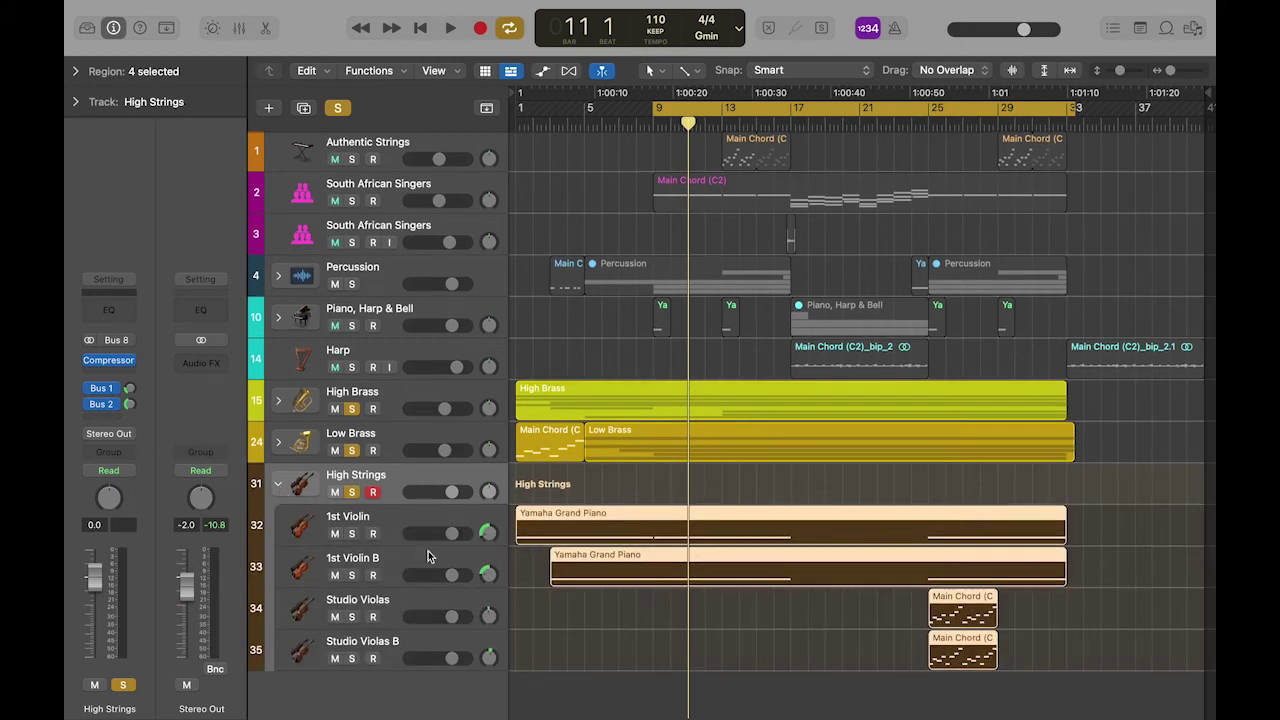
pyautogui.click(280, 487)
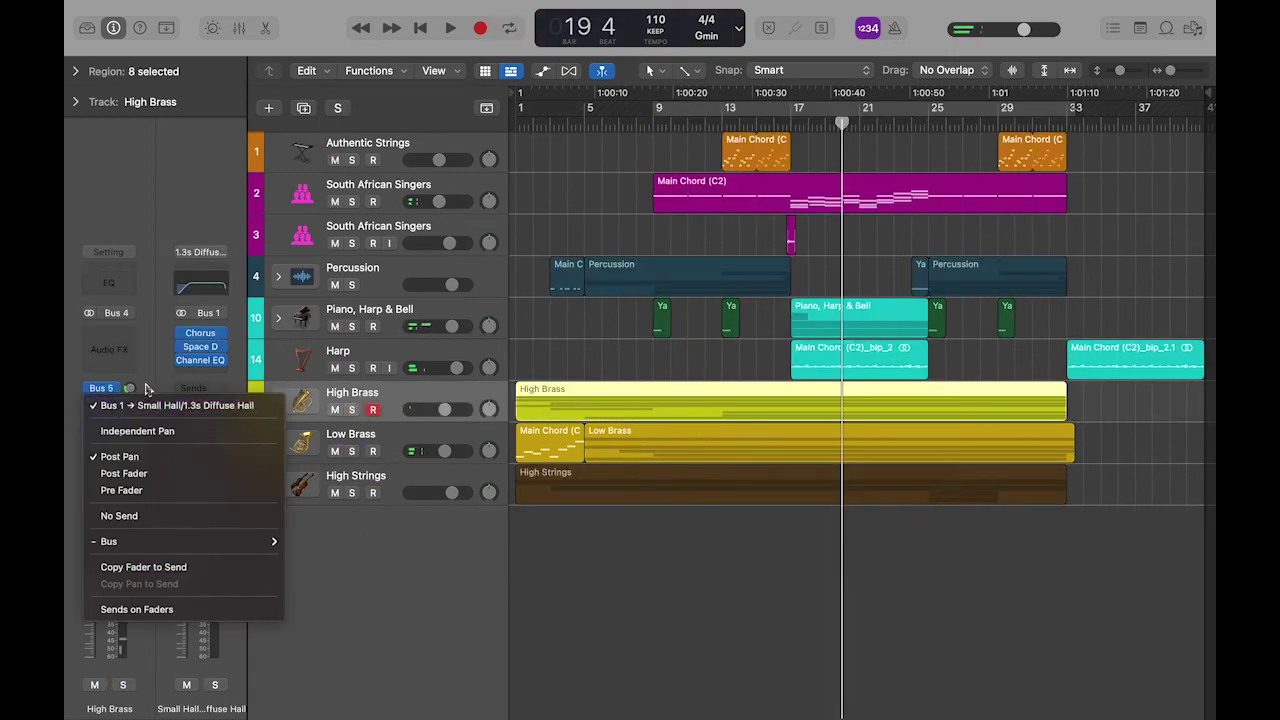
# - Check reverb send destinations for High Brass, Low Brass Bus 5, and High Strings Bus 1 and 2
pyautogui.click(155, 401)
pyautogui.click(354, 437)
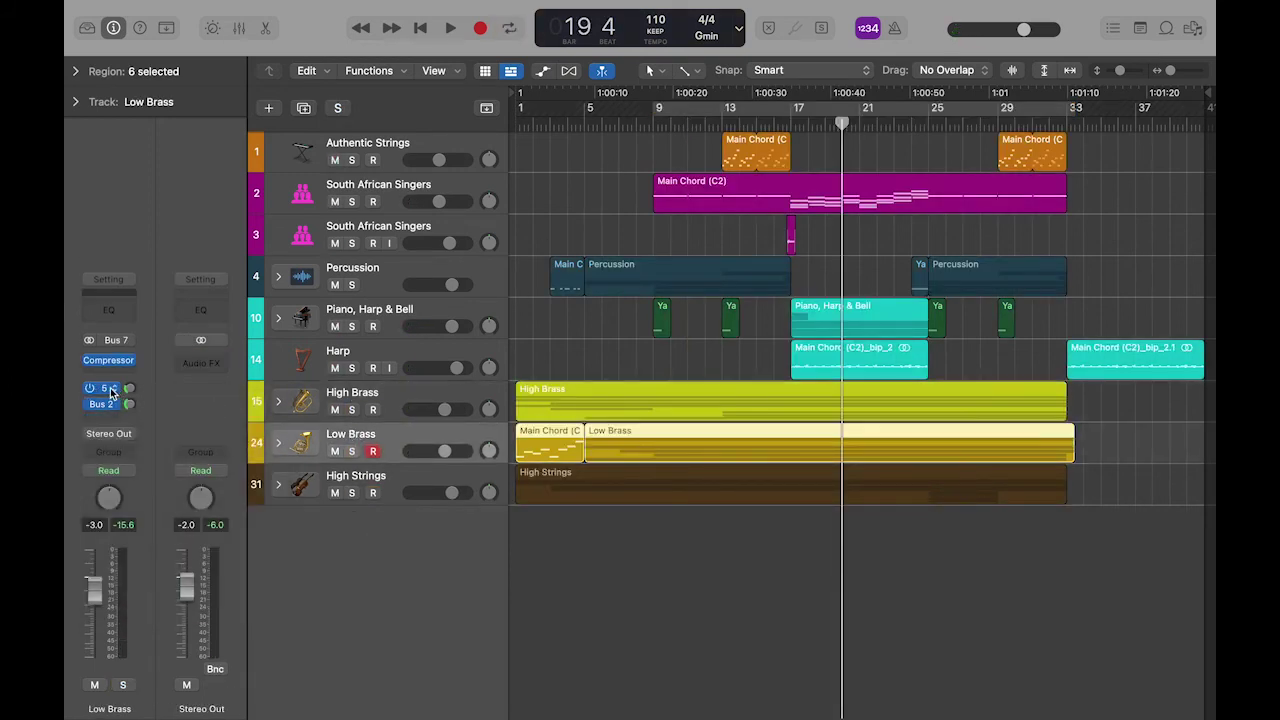
pyautogui.click(143, 376)
pyautogui.click(143, 376)
pyautogui.click(349, 473)
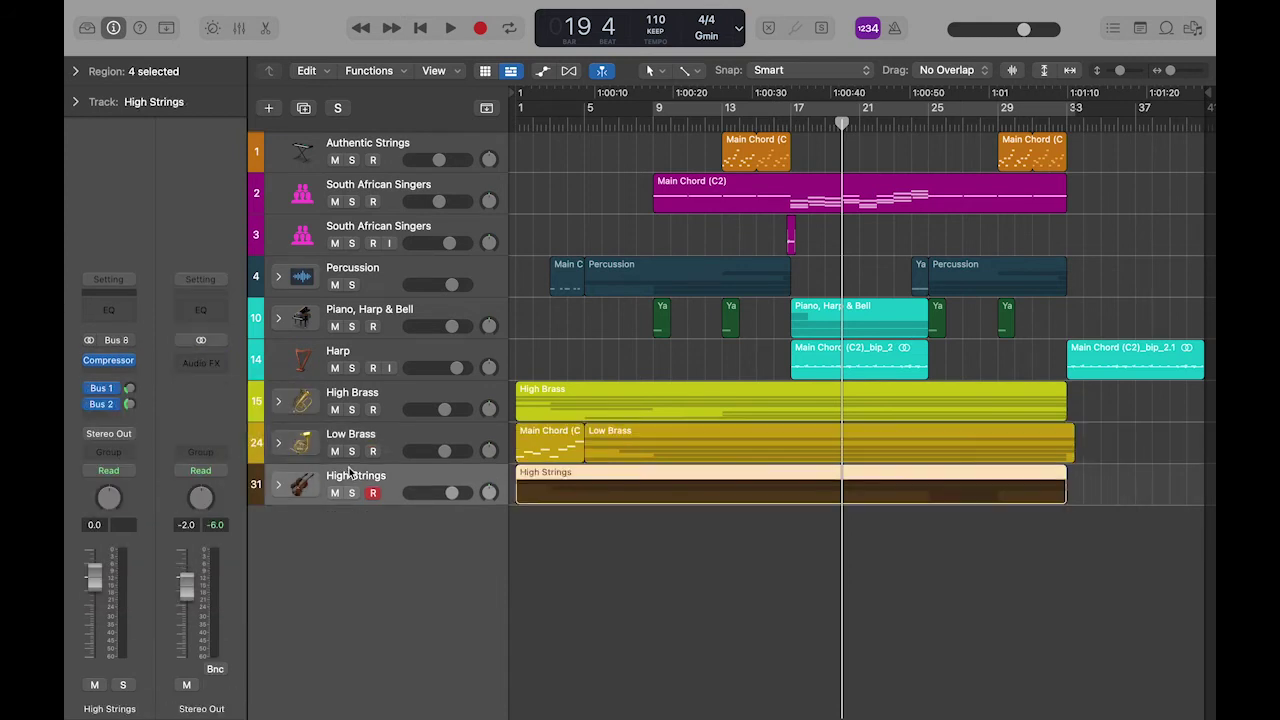
pyautogui.click(101, 388)
pyautogui.click(150, 372)
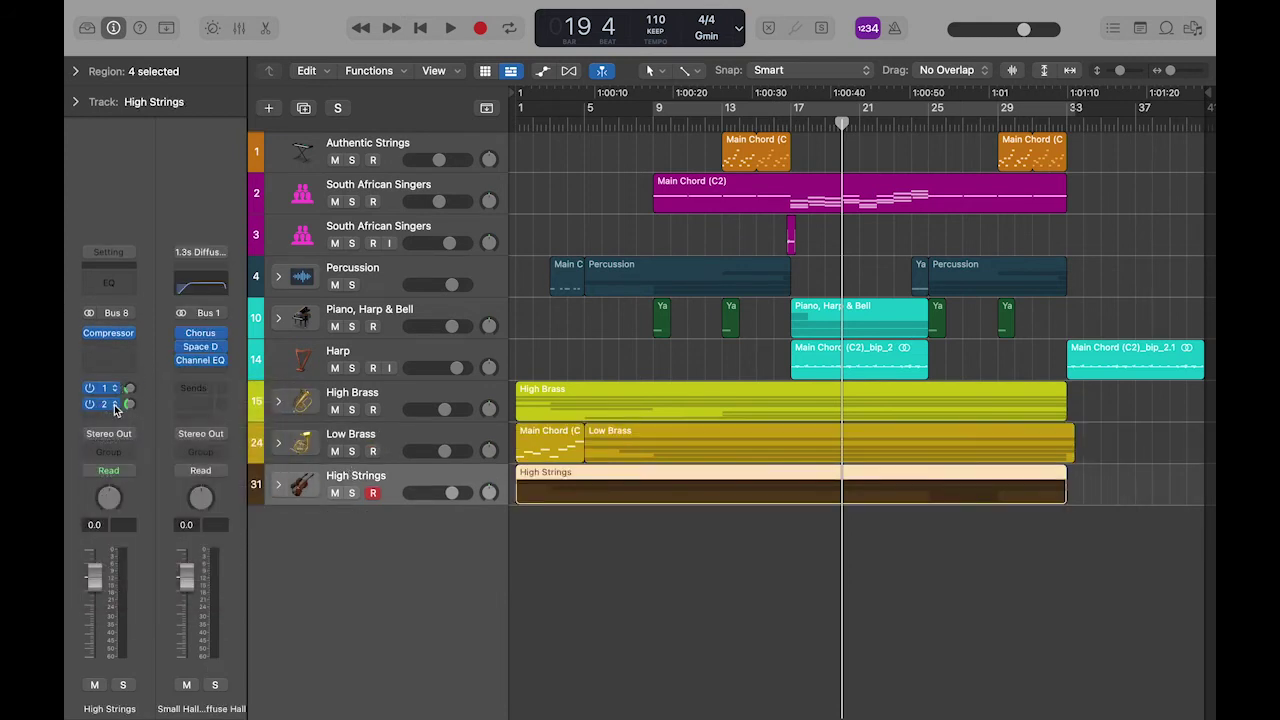
pyautogui.click(110, 404)
pyautogui.click(152, 406)
# - Expand and collapse Percussion, select Piano, Harp & Bell, and show the Mixer
pyautogui.click(366, 444)
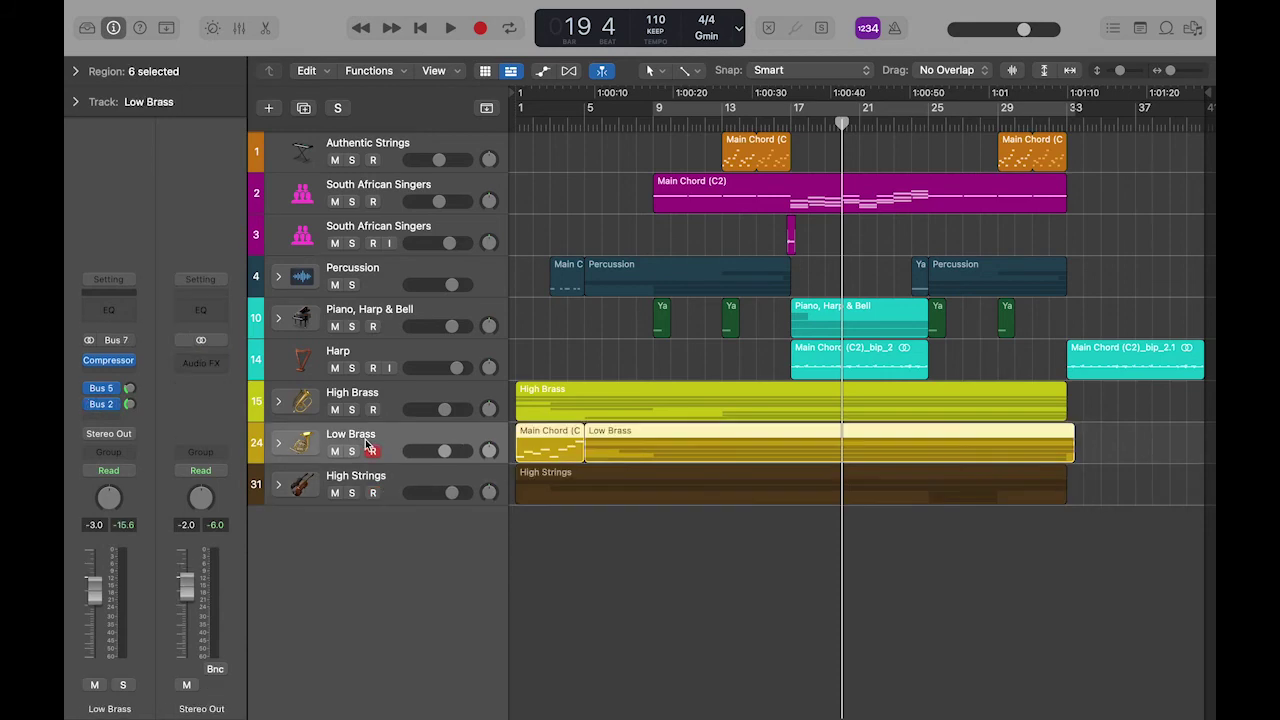
pyautogui.click(279, 279)
pyautogui.click(279, 280)
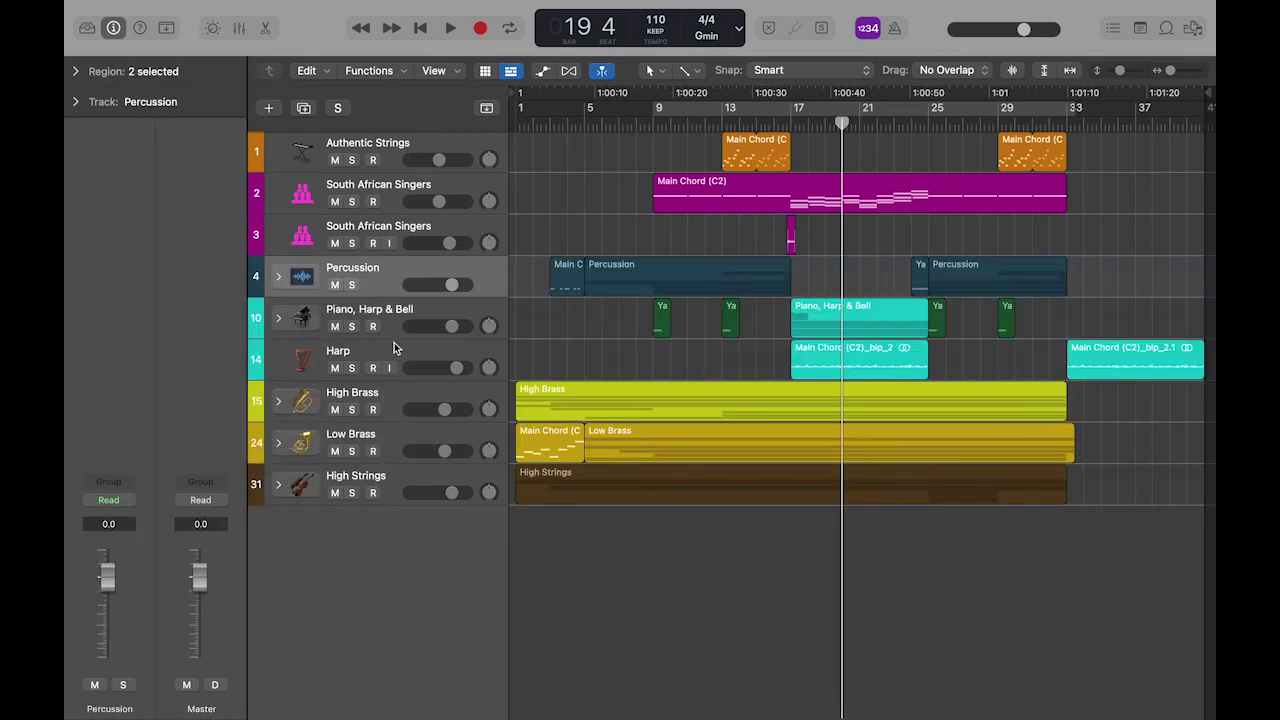
pyautogui.click(397, 311)
pyautogui.click(239, 28)
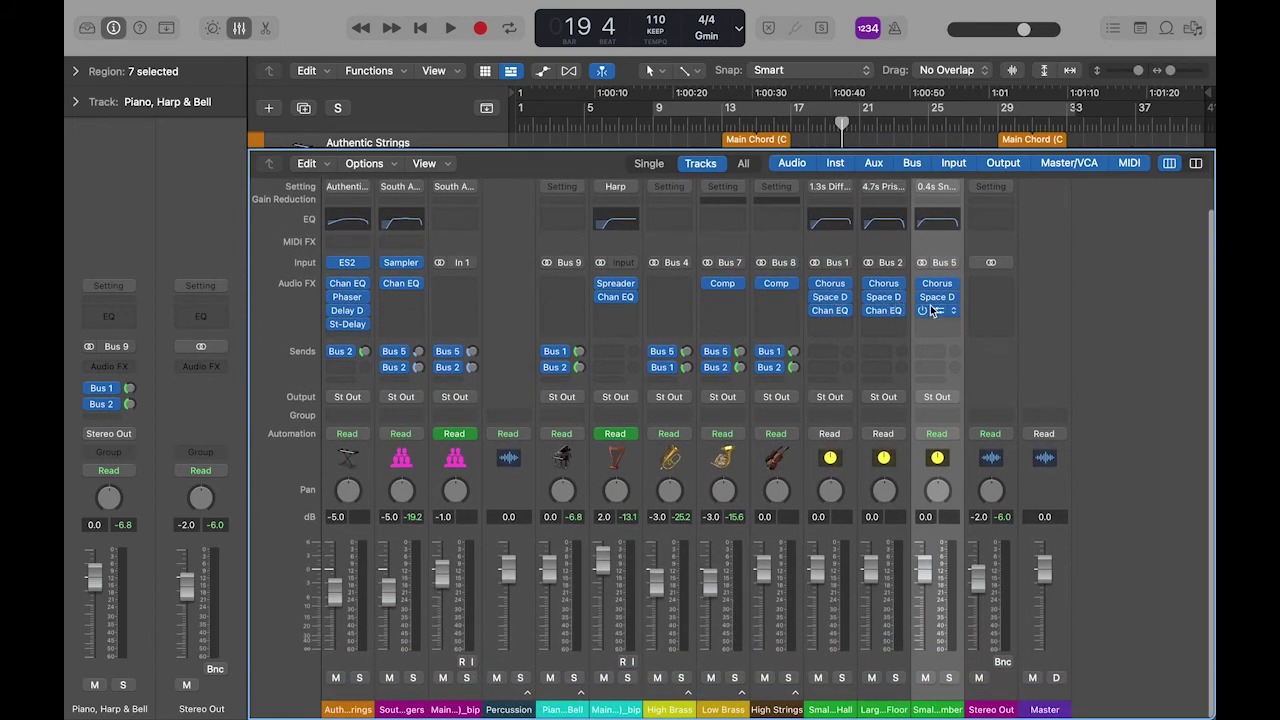
pyautogui.click(937, 297)
pyautogui.moveTo(810, 186); pyautogui.dragTo(705, 151)
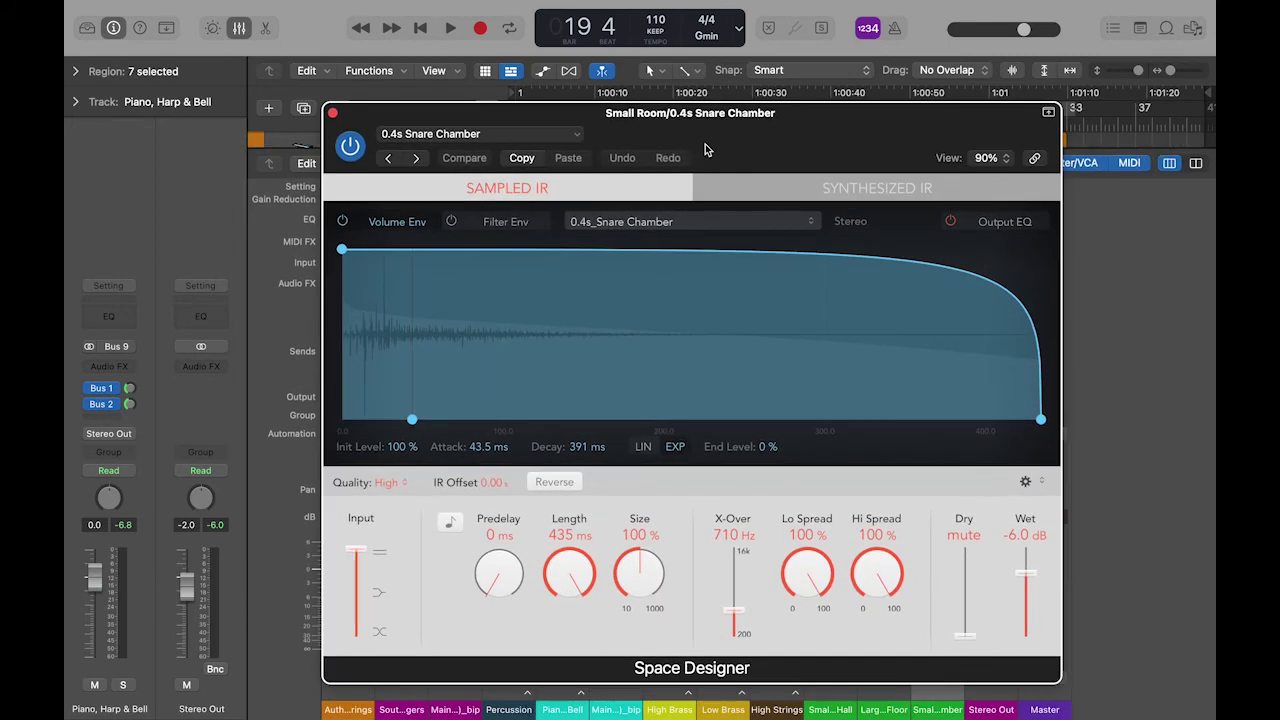
pyautogui.click(334, 113)
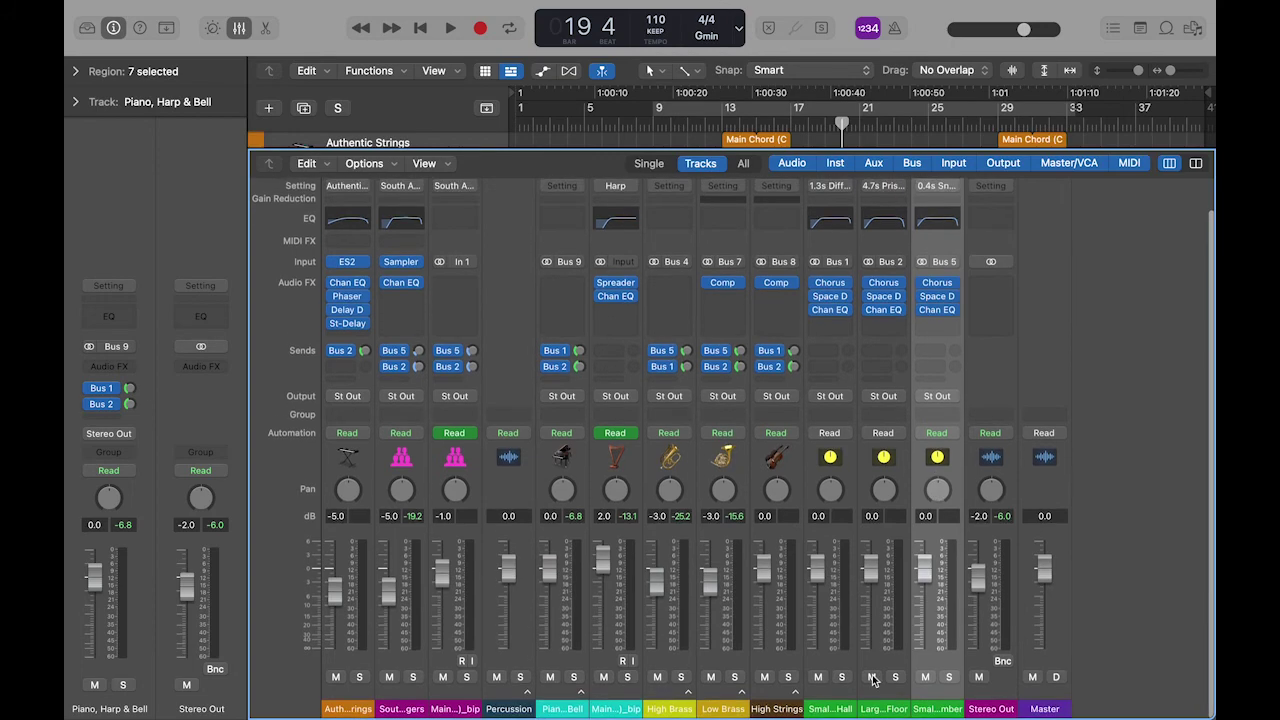
pyautogui.click(821, 709)
pyautogui.scroll(2, 836, 655)
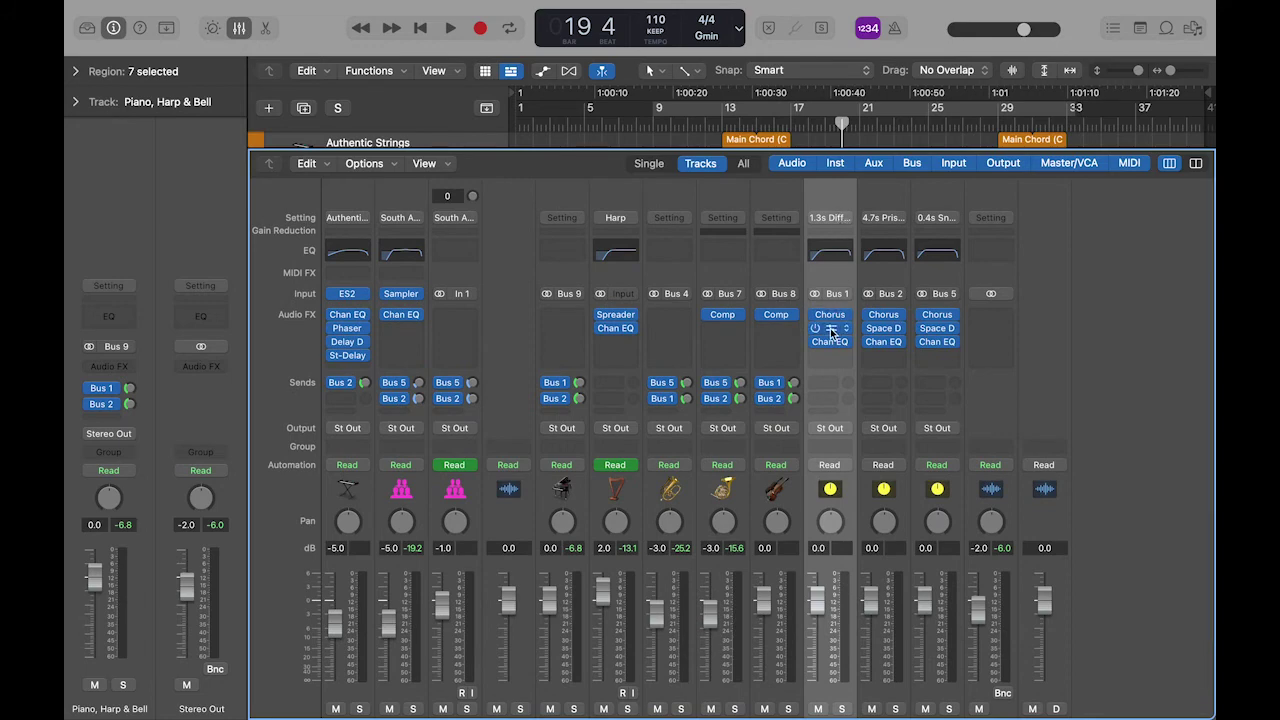
pyautogui.scroll(-2, 830, 335)
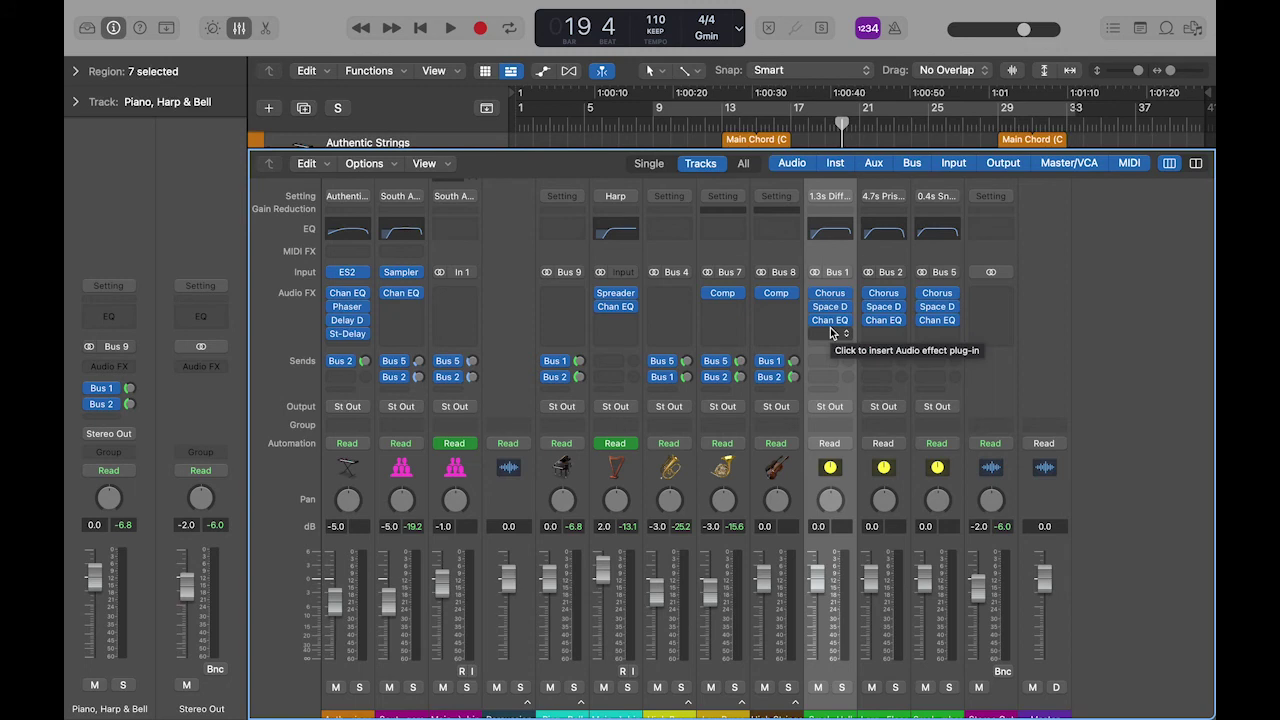
pyautogui.scroll(1, 840, 233)
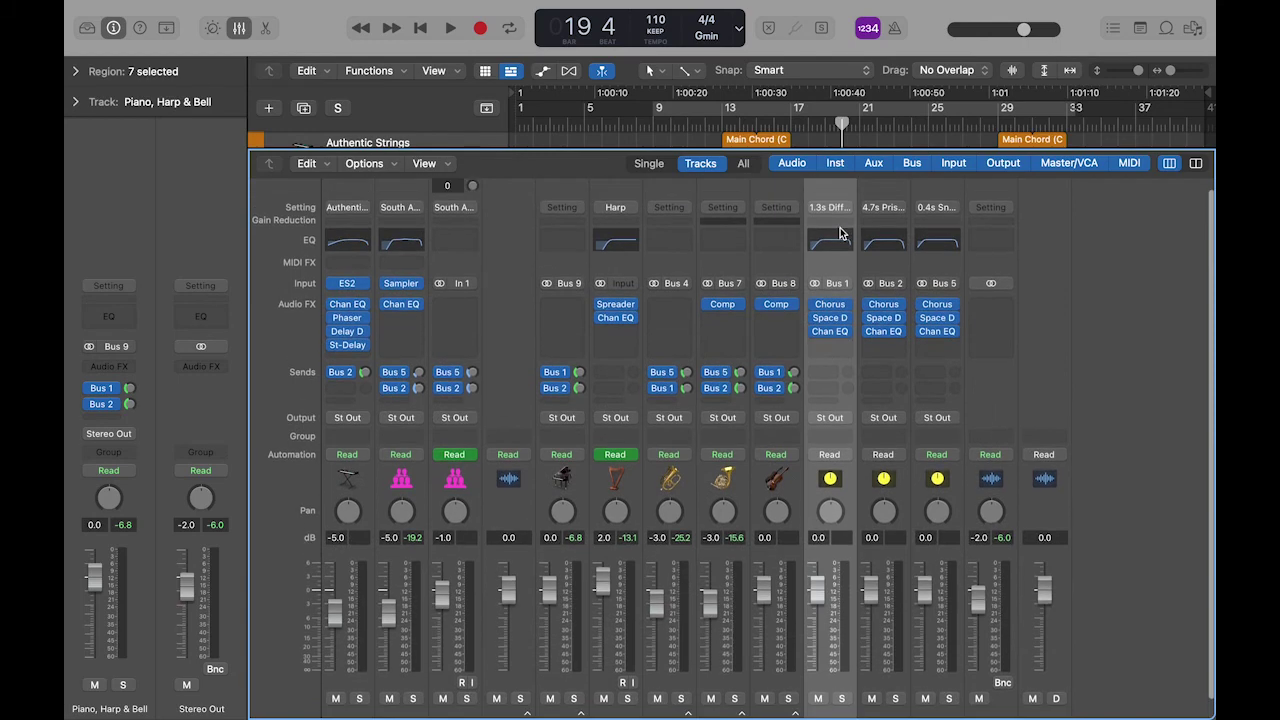
pyautogui.scroll(-2, 895, 580)
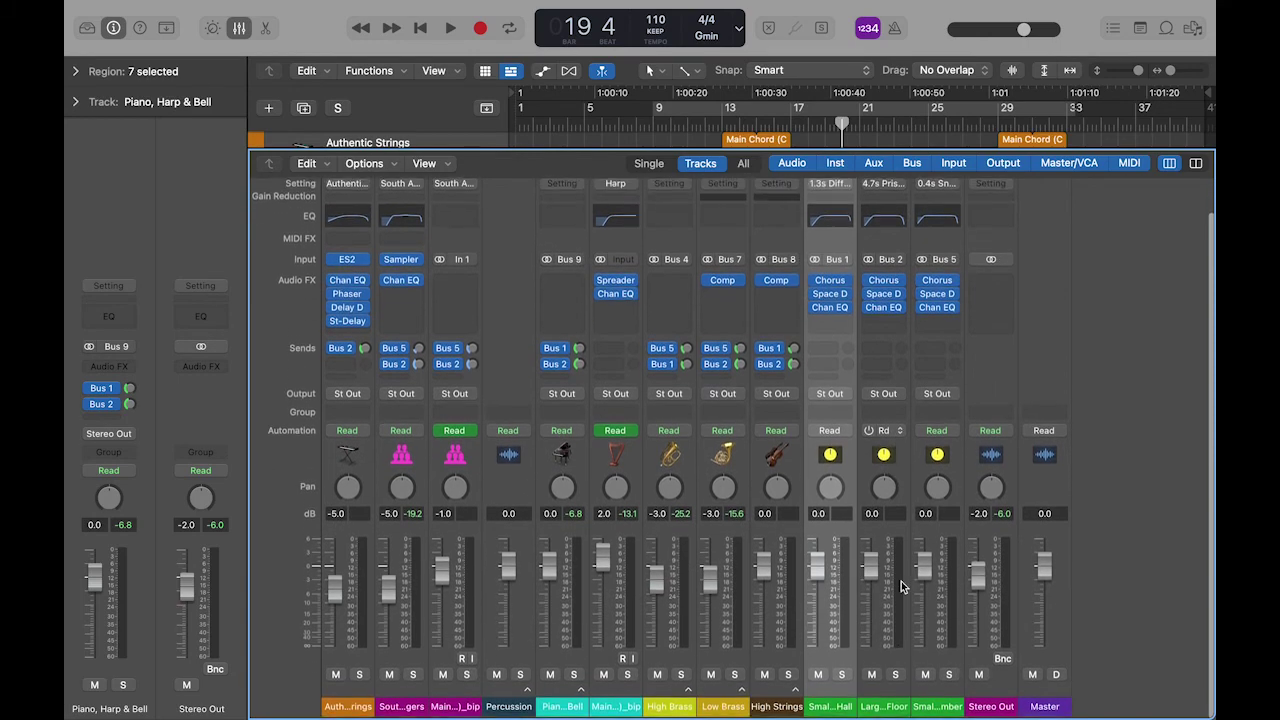
pyautogui.click(883, 698)
pyautogui.scroll(-2, 890, 380)
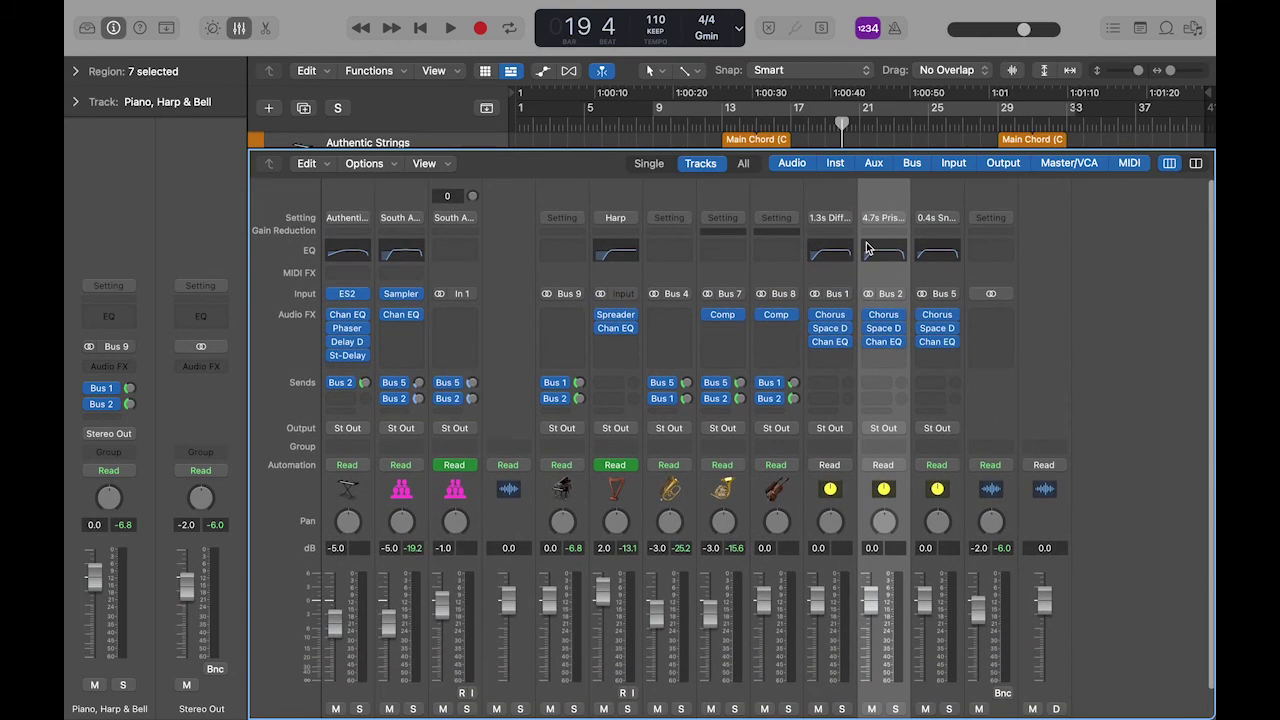
pyautogui.click(239, 28)
# - Confirm Authentic Strings sends via Bus 2 to the 4.7s Prison Main Floor reverb
pyautogui.click(405, 147)
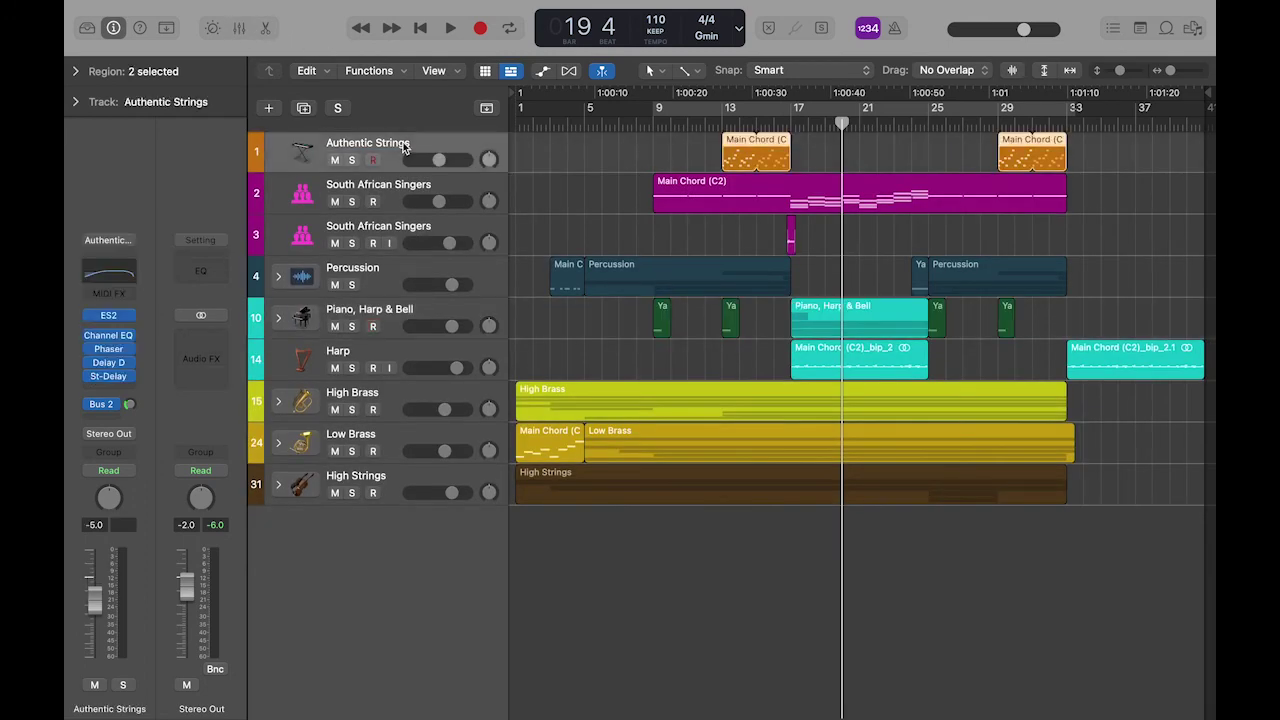
pyautogui.click(400, 189)
pyautogui.click(405, 147)
pyautogui.click(101, 404)
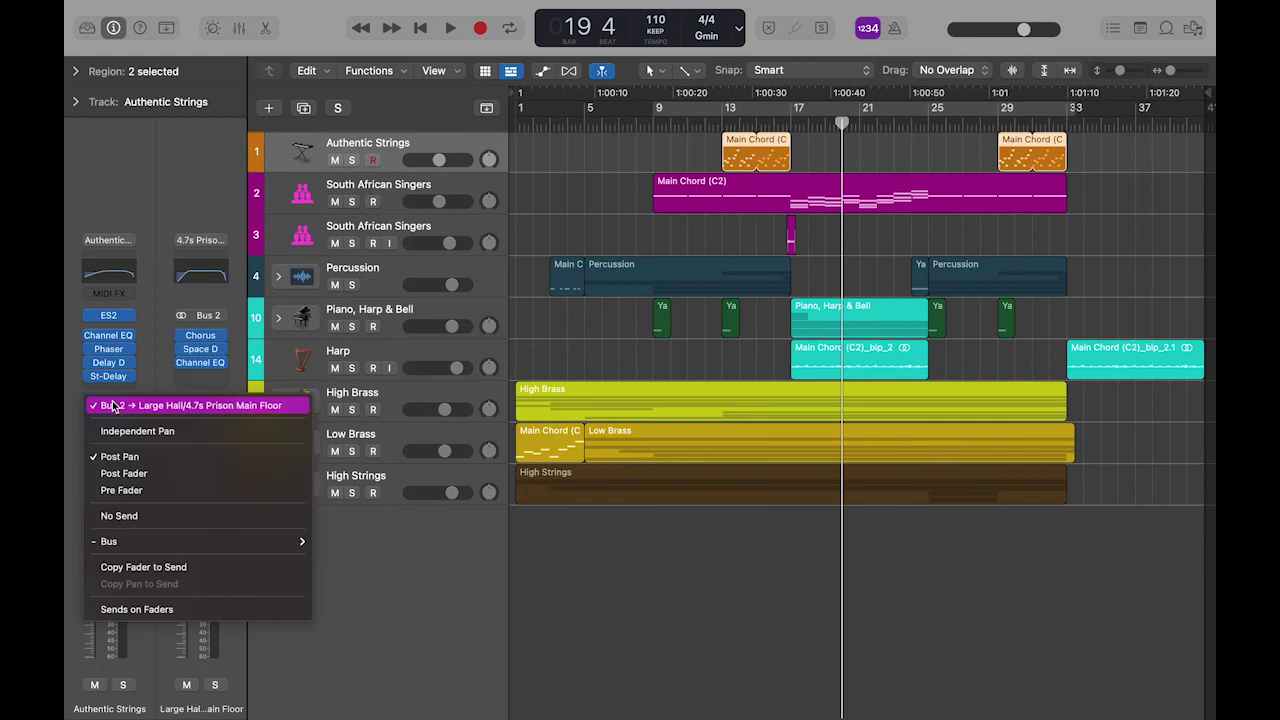
pyautogui.press('Escape')
pyautogui.click(388, 196)
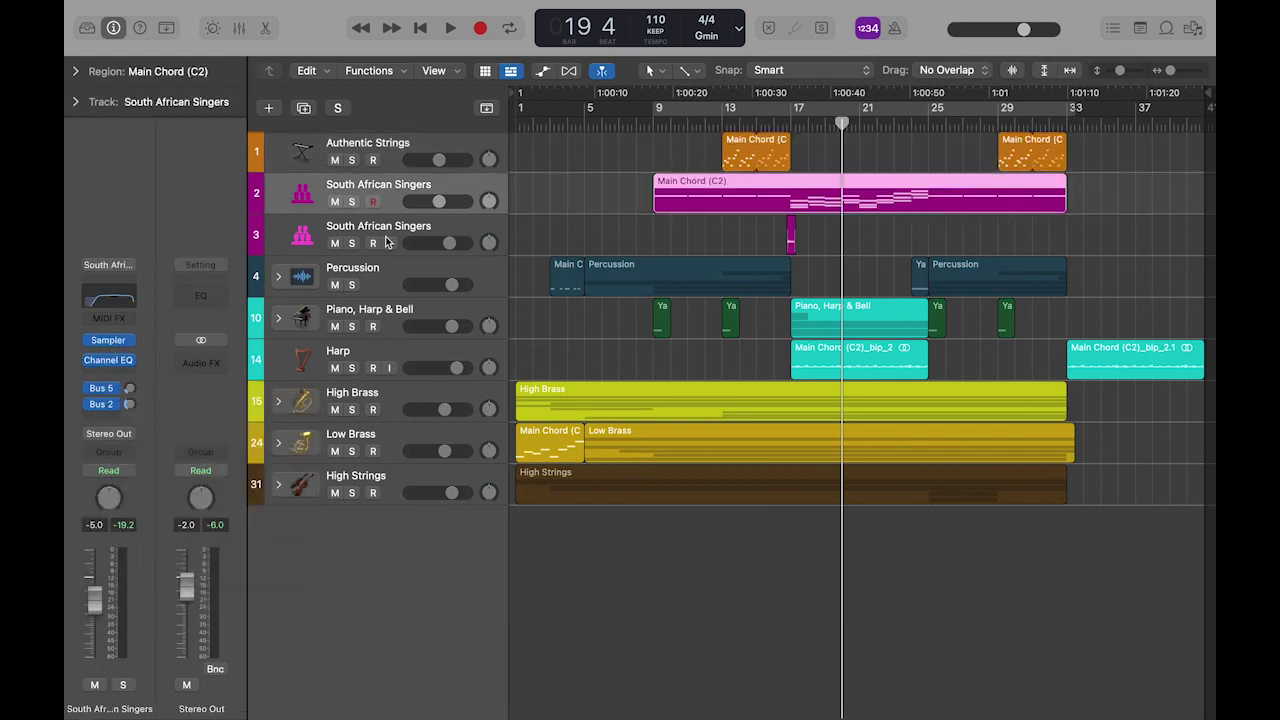
pyautogui.click(386, 243)
pyautogui.press('Up')
pyautogui.press('Up')
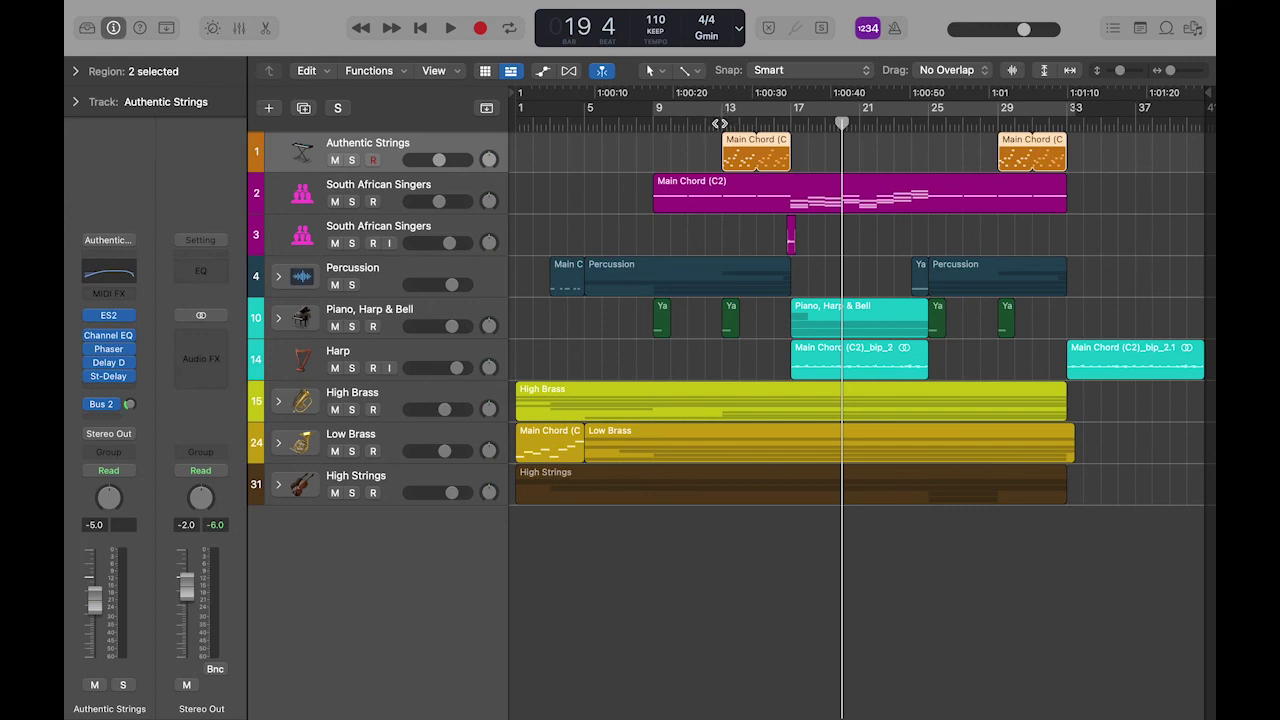
# - Move the playhead to bar 13 and play the arrangement from there
pyautogui.moveTo(719, 123); pyautogui.dragTo(722, 127)
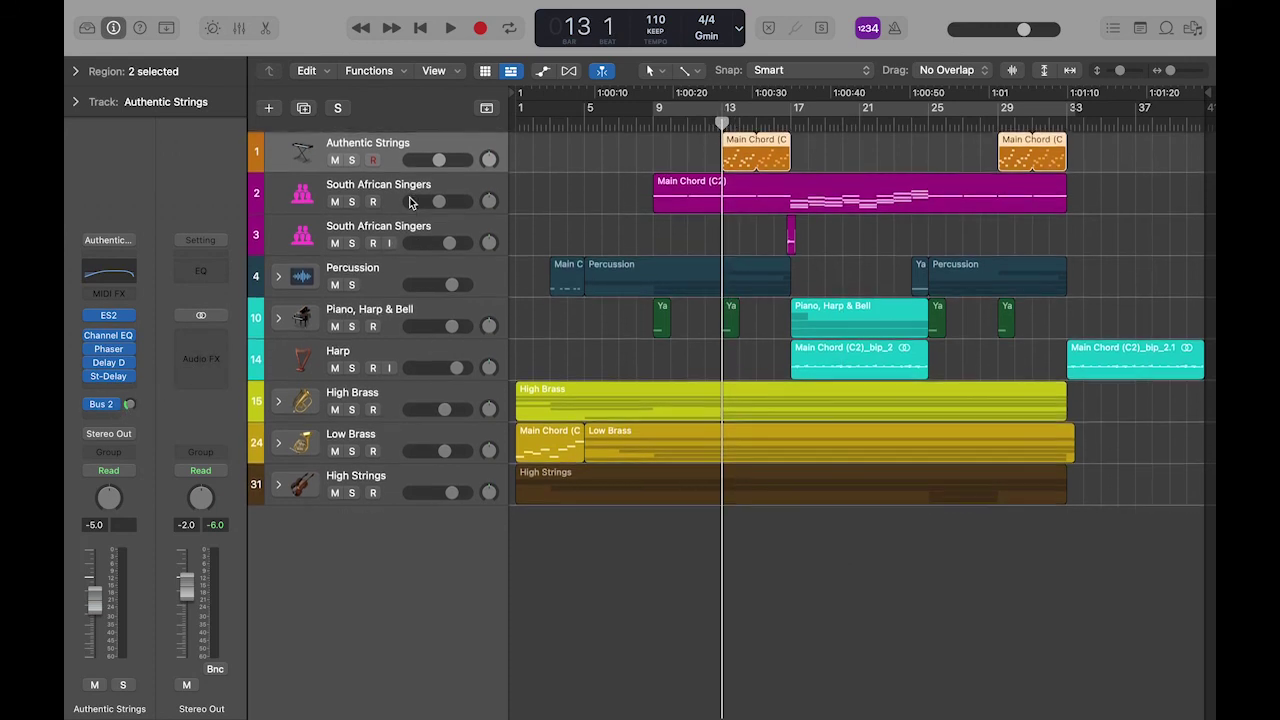
pyautogui.click(549, 229)
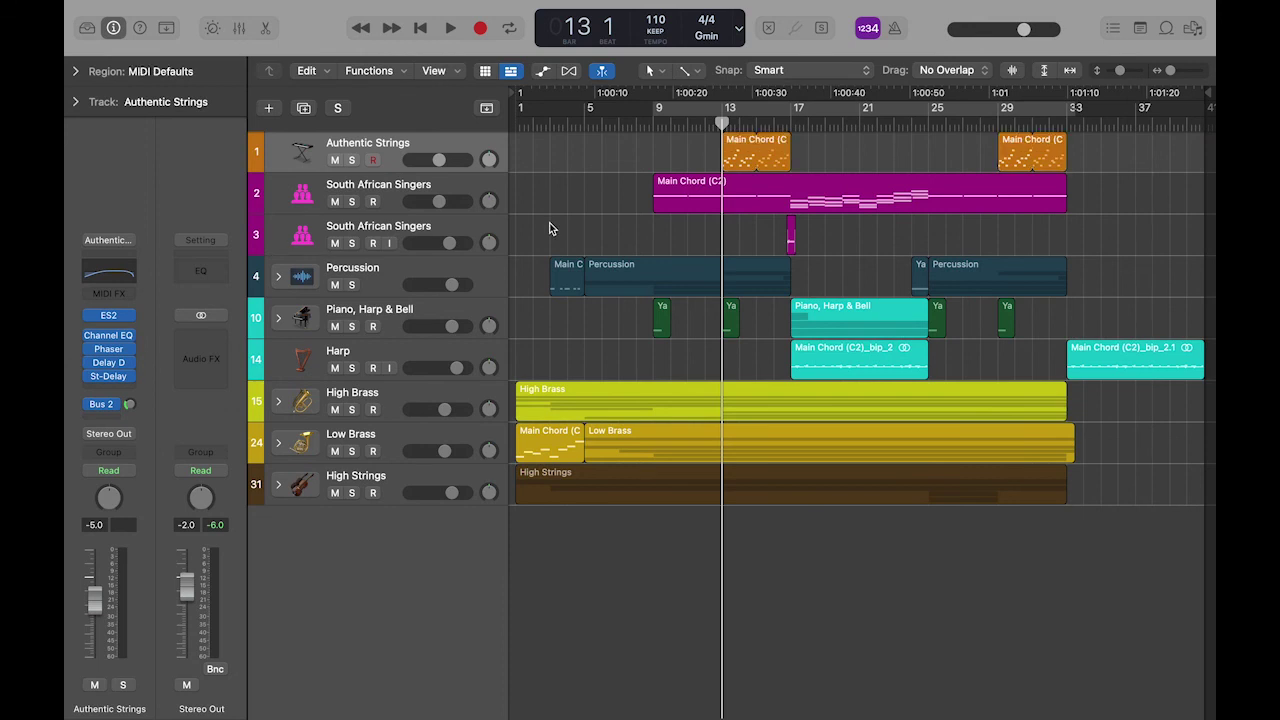
pyautogui.press('space')
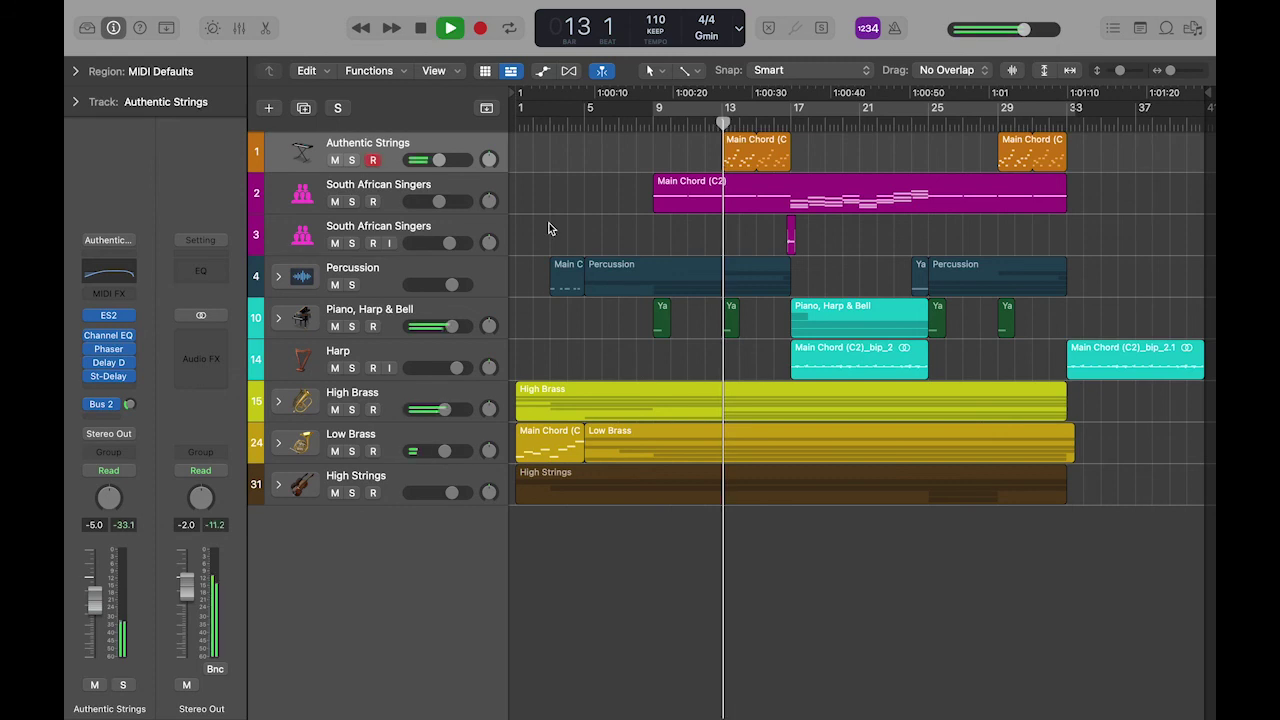